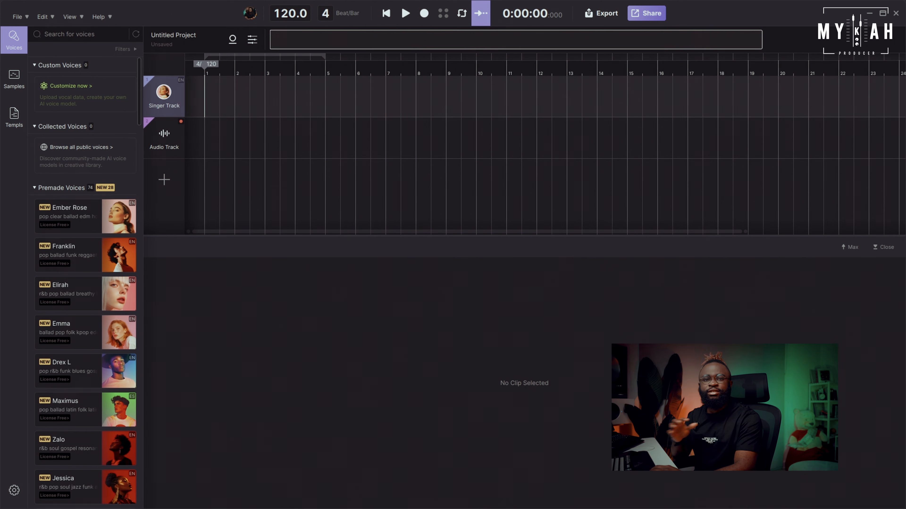
Import the Bite_C_105 Beat audio file onto the audio track at bar 1 and set the project tempo to 105.
drag(126, 87, 228, 153)
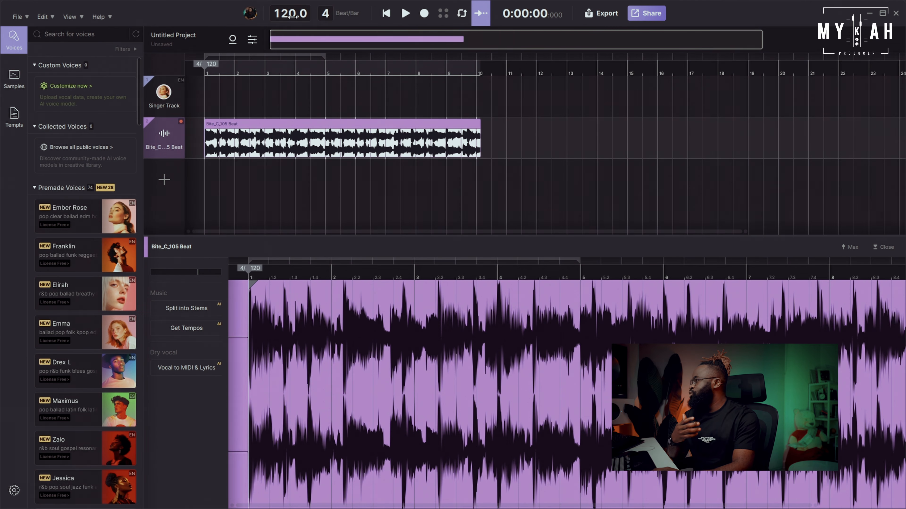
drag(292, 16, 265, 23)
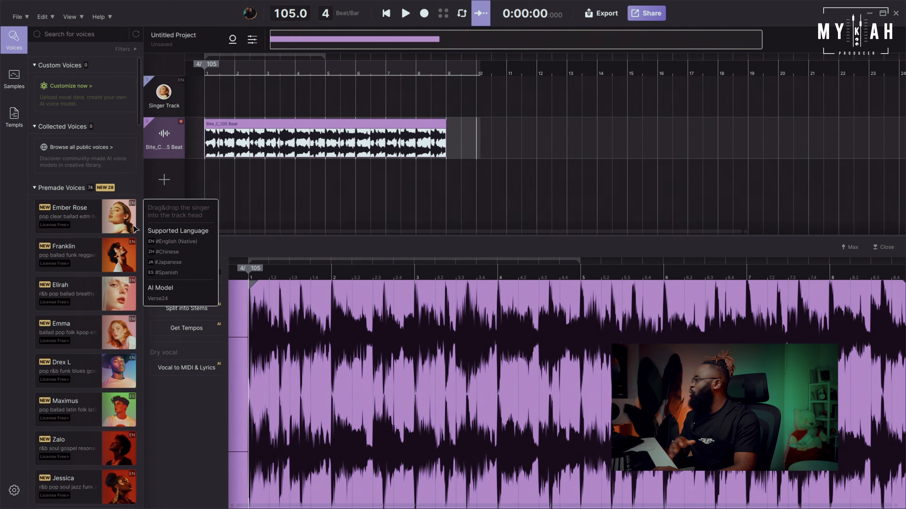
Assign the premade voice Trey L to the singer track and create an empty singer clip at bar 1.
scroll(104, 358, down, 1)
scroll(104, 358, down, 8)
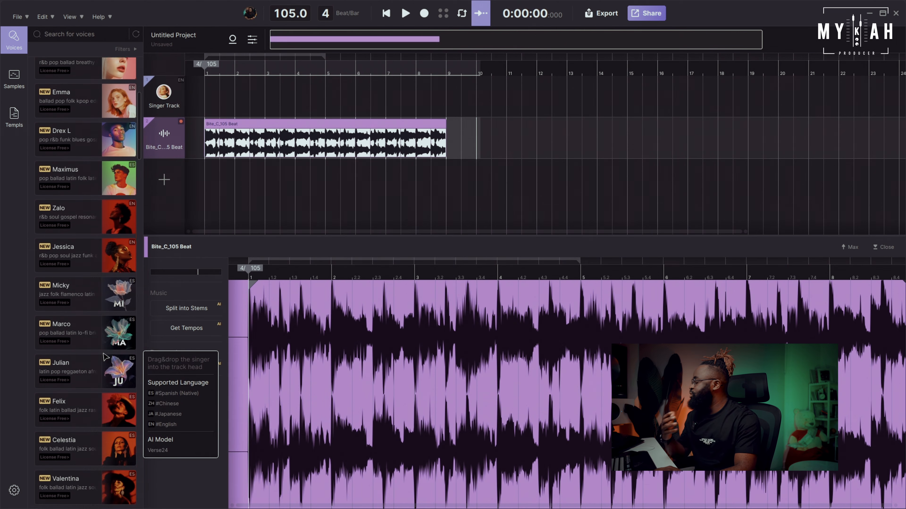
scroll(106, 356, down, 7)
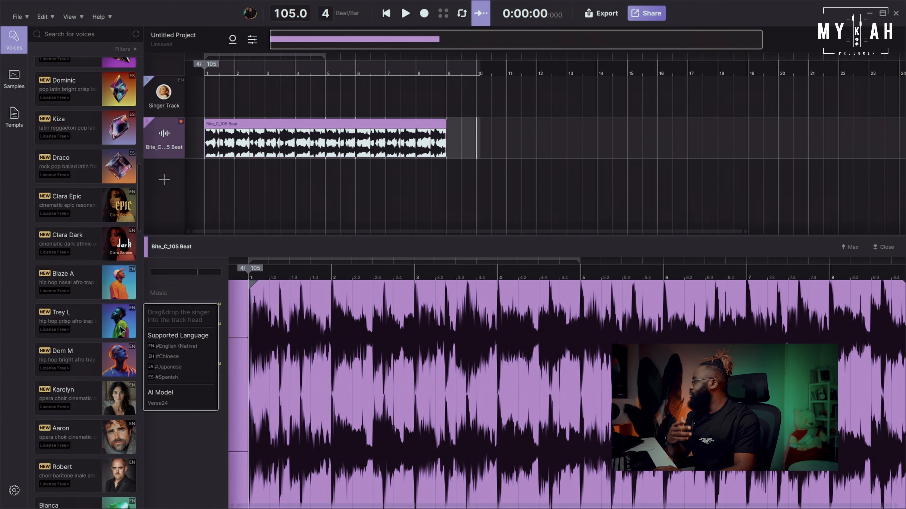
drag(121, 330, 167, 96)
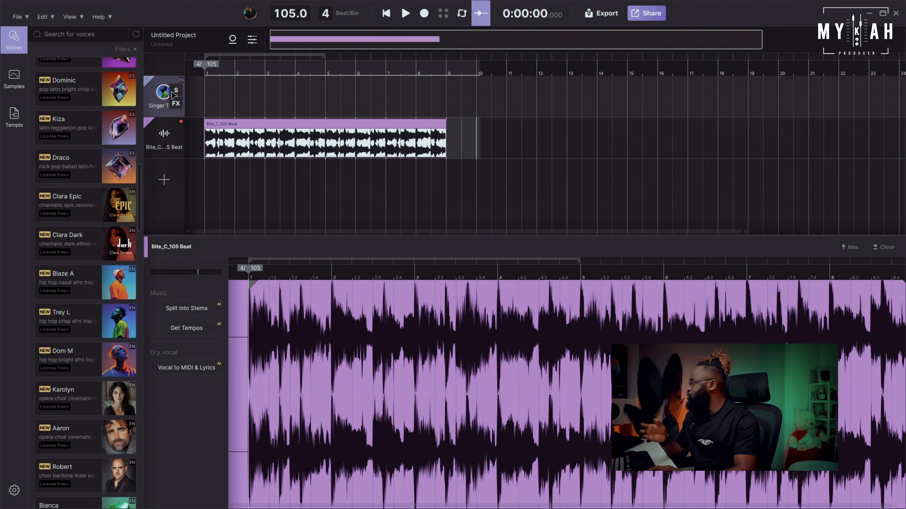
double_click(208, 95)
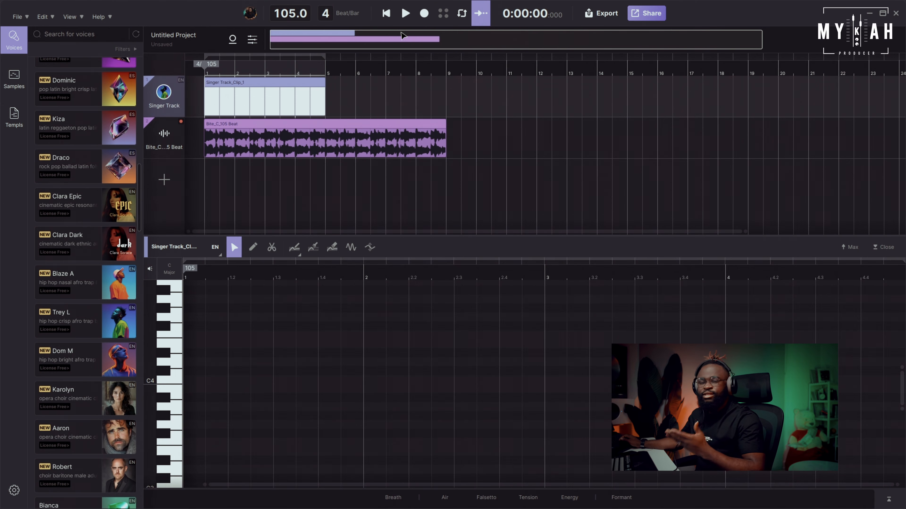
Play the beat through the first four bars and return the playhead to the start of the clip.
click(405, 13)
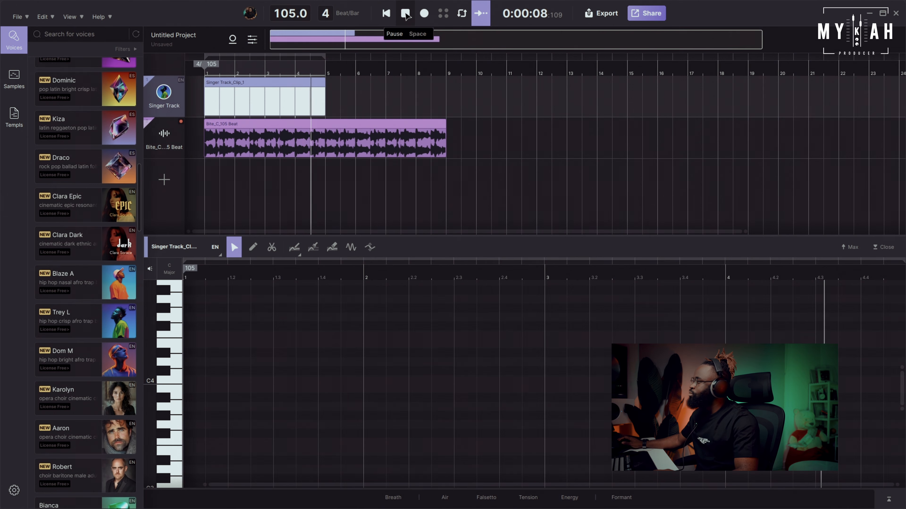
click(405, 14)
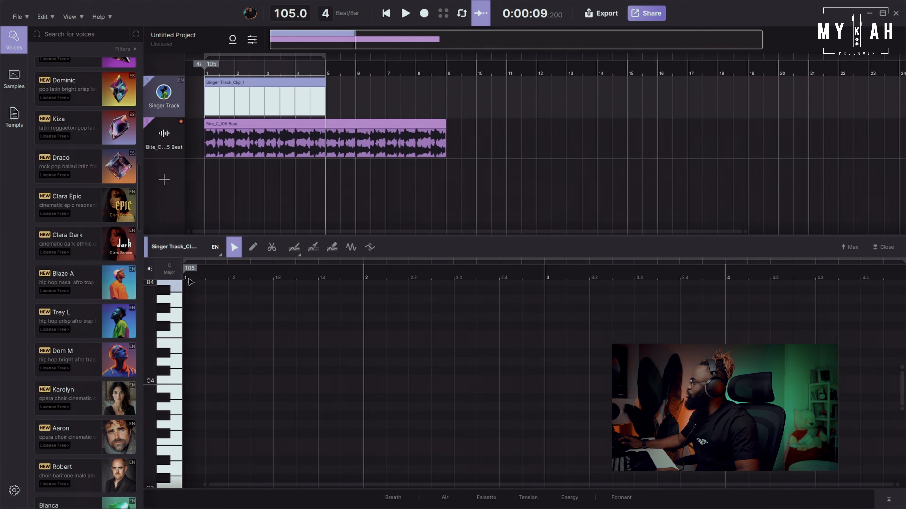
click(187, 278)
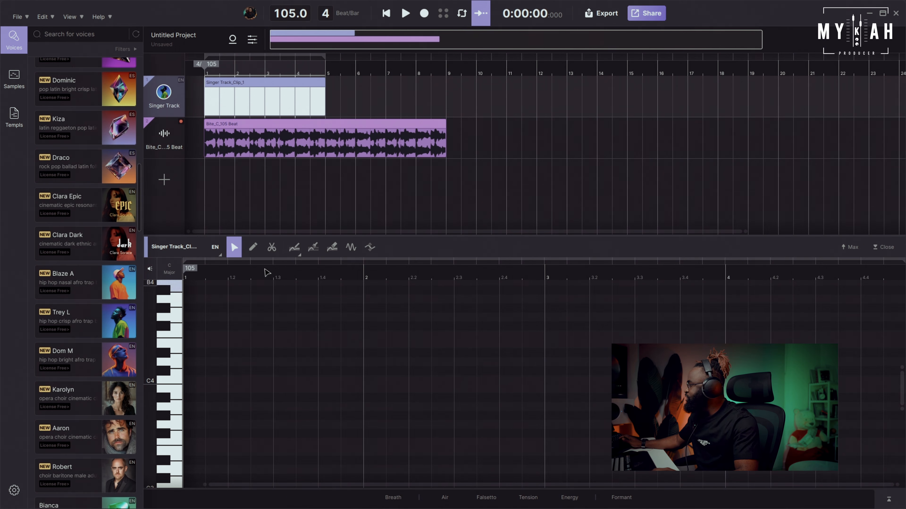
Draw two short "da" notes, E4 on beat 1.2 and D4 half a beat after it, and play them back.
click(253, 248)
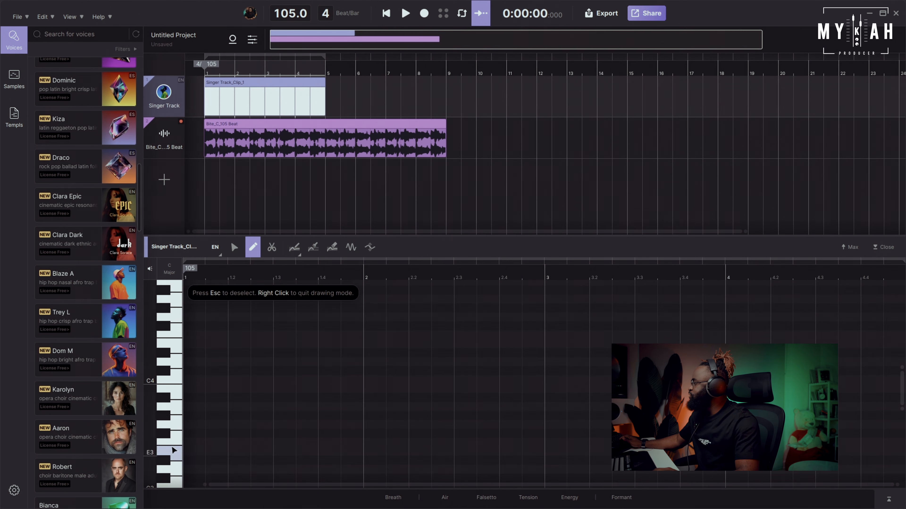
click(233, 343)
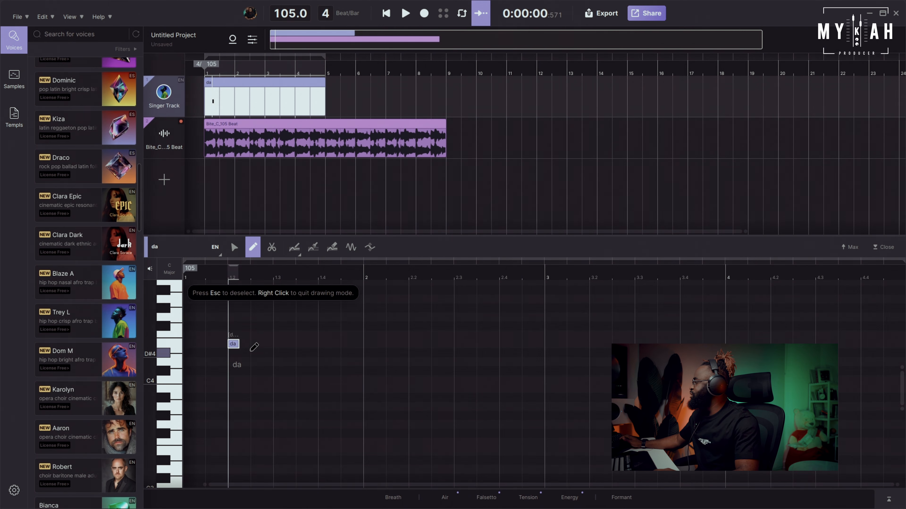
click(256, 362)
click(187, 278)
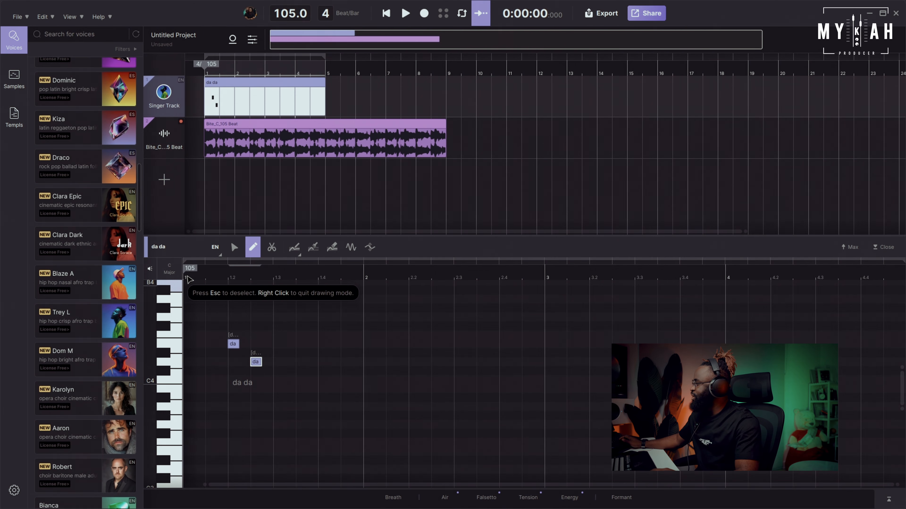
key(space)
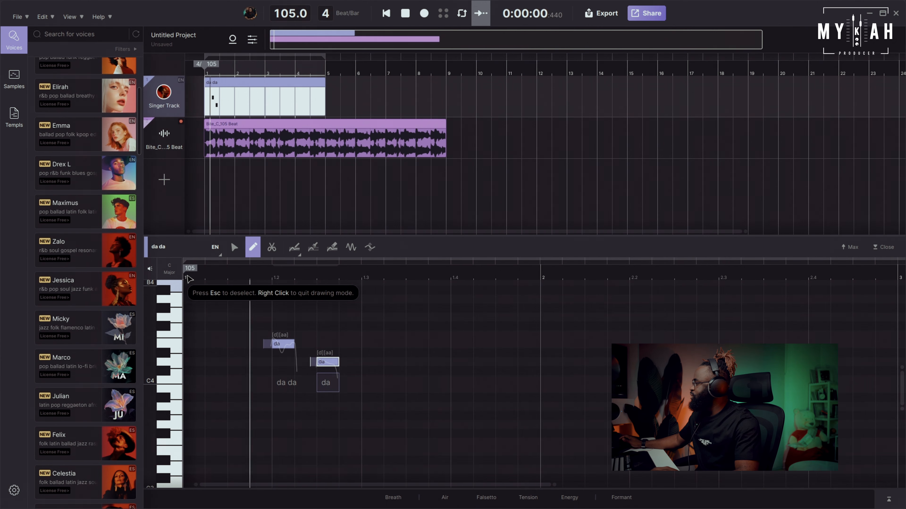
key(space)
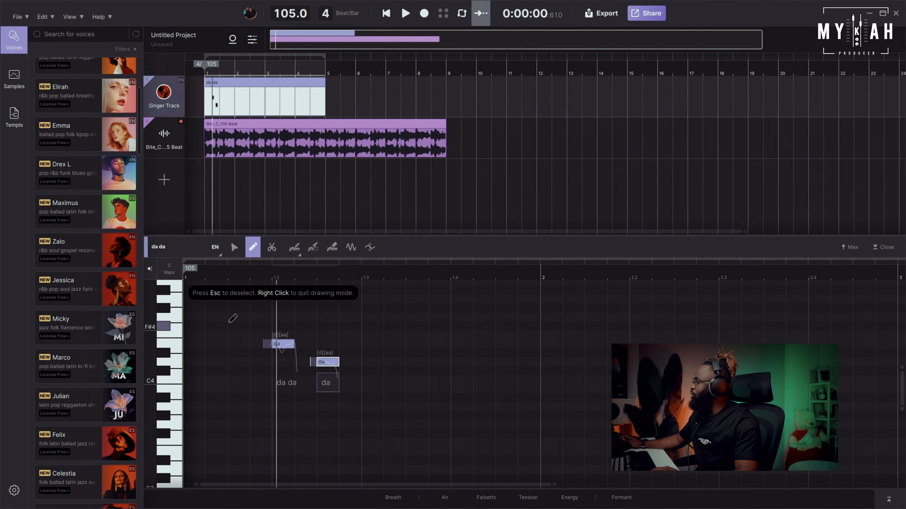
Select both "da" notes, transpose them up one octave to E5 and D5, and play the clip from its start.
right_click(246, 332)
mouse_move(240, 314)
mouse_down()
mouse_move(334, 404)
mouse_move(356, 408)
mouse_up()
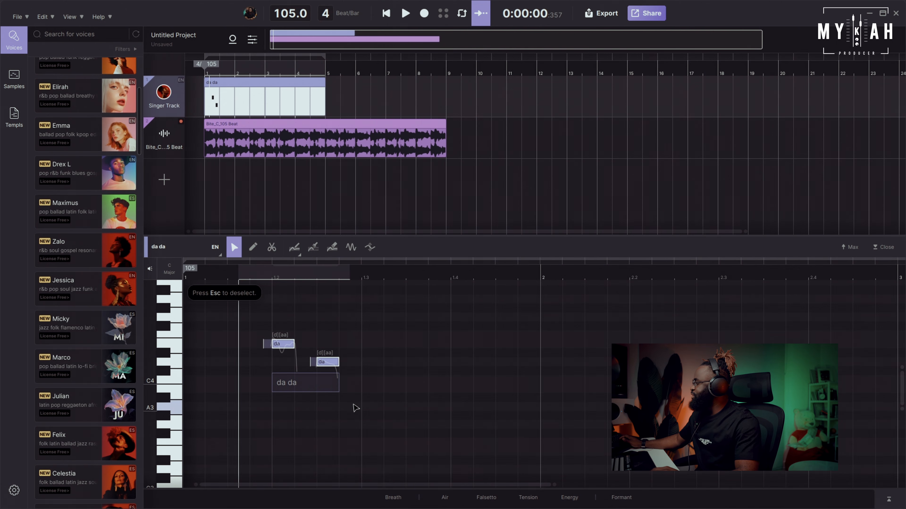
scroll(356, 406, up, 3)
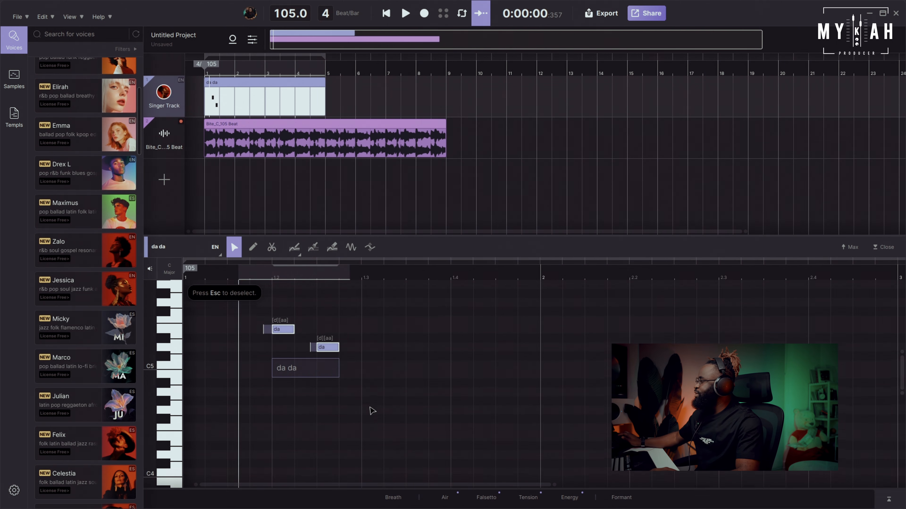
click(194, 278)
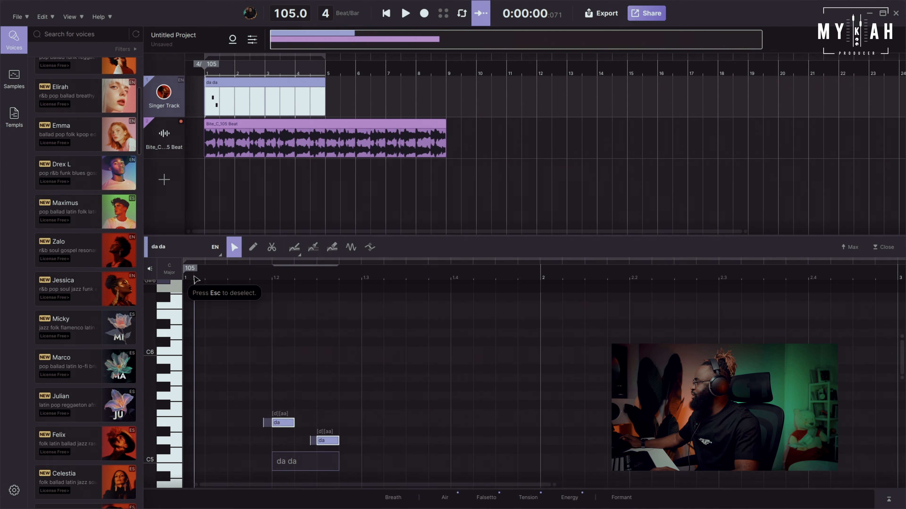
key(space)
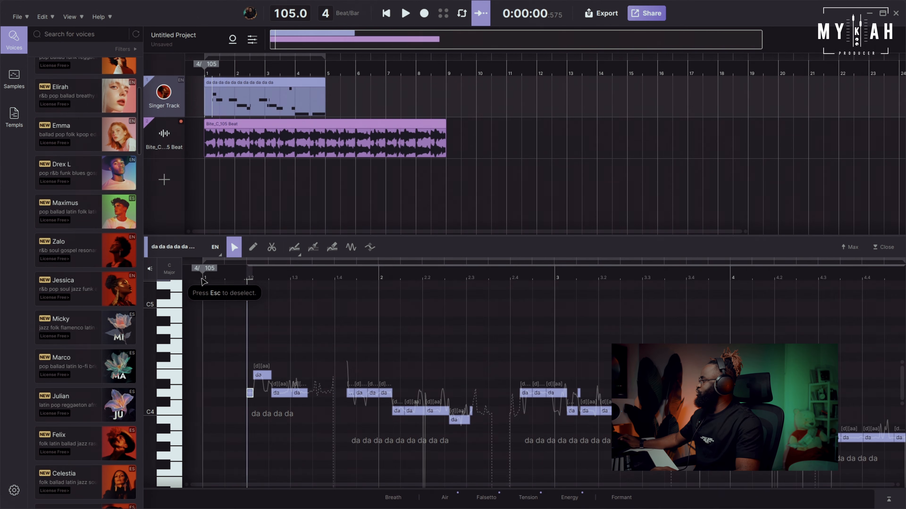
Listen to the full melody clip, replace the first phrase's four "da" lyrics with "girl i like you", and play it back.
click(202, 282)
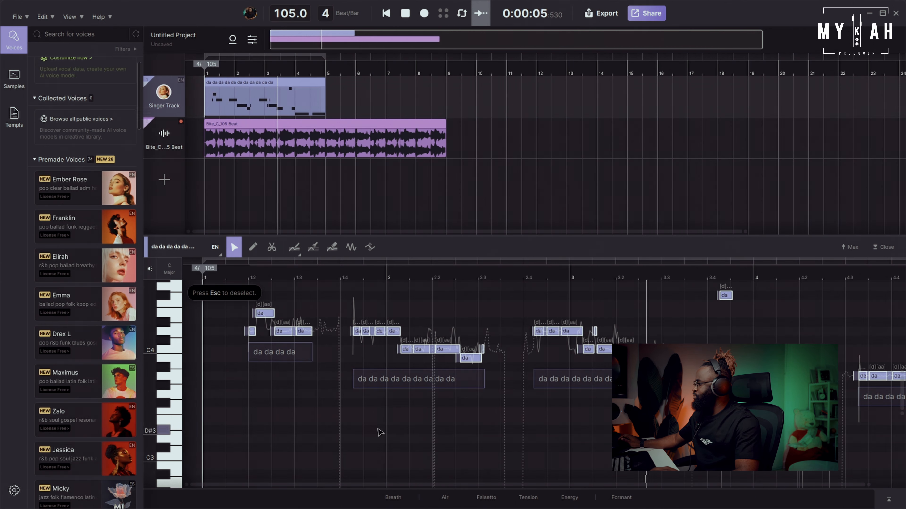
drag(867, 486, 897, 485)
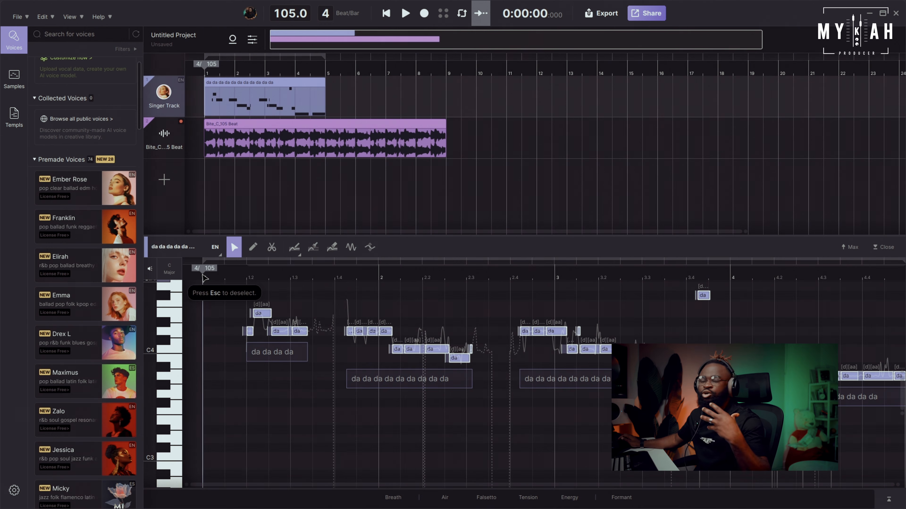
double_click(250, 333)
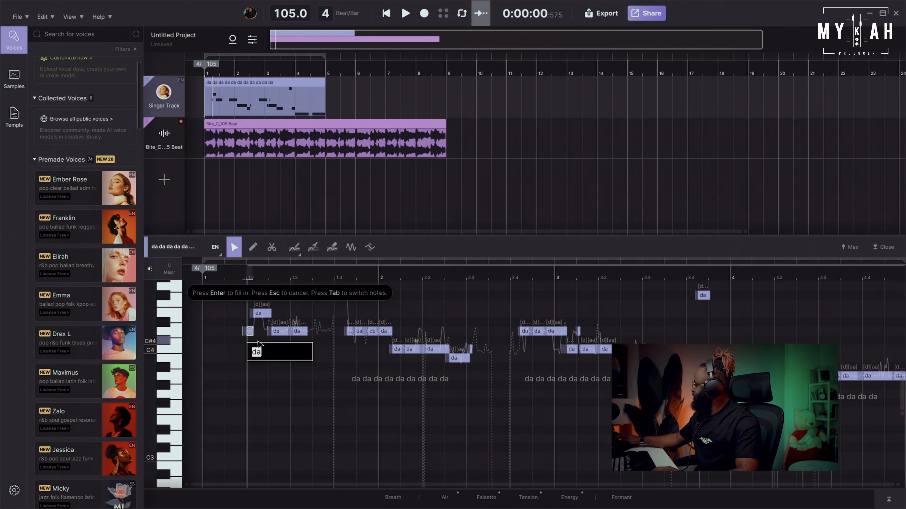
text(girl i like you)
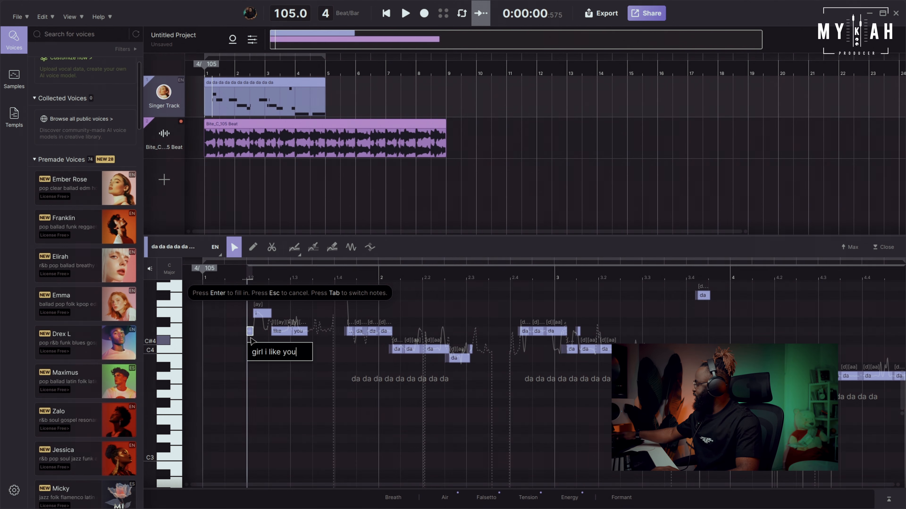
key(Return)
key(space)
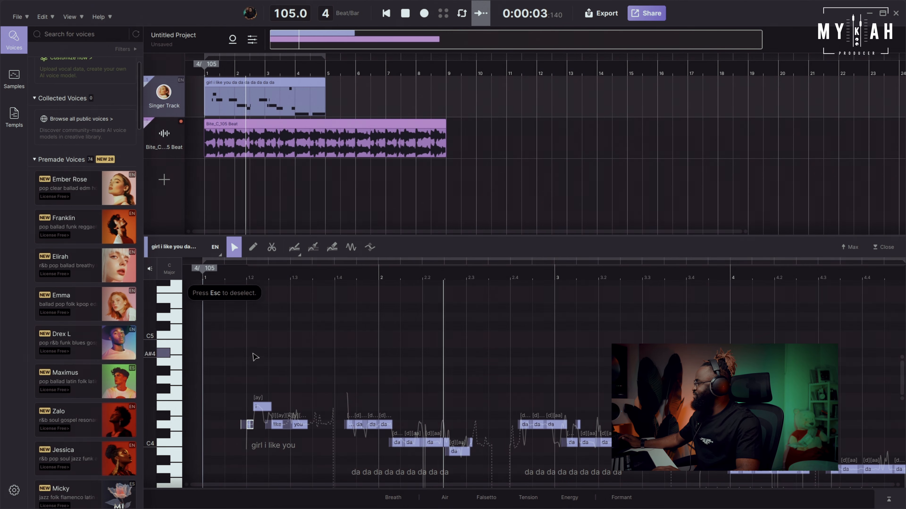
Play back the singer clip whose lyrics begin with "pete me e" together with the beat.
scroll(563, 418, down, 3)
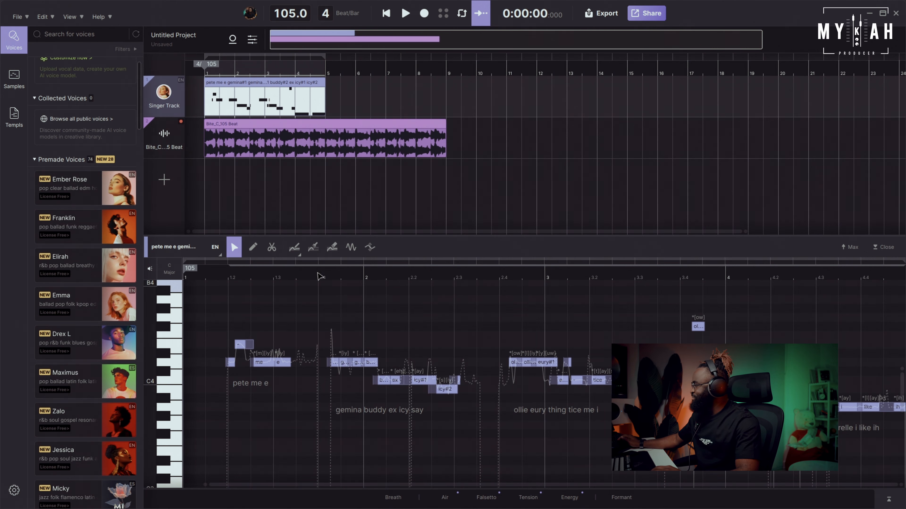
key(space)
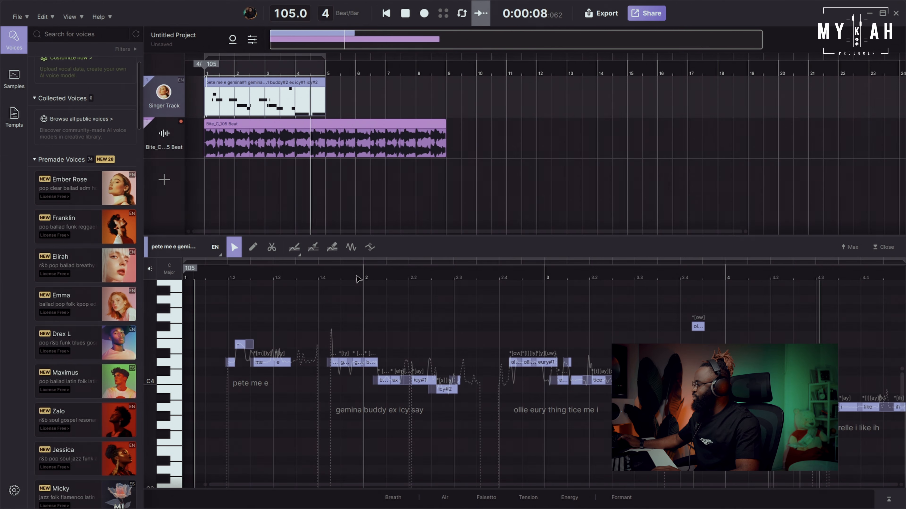
key(space)
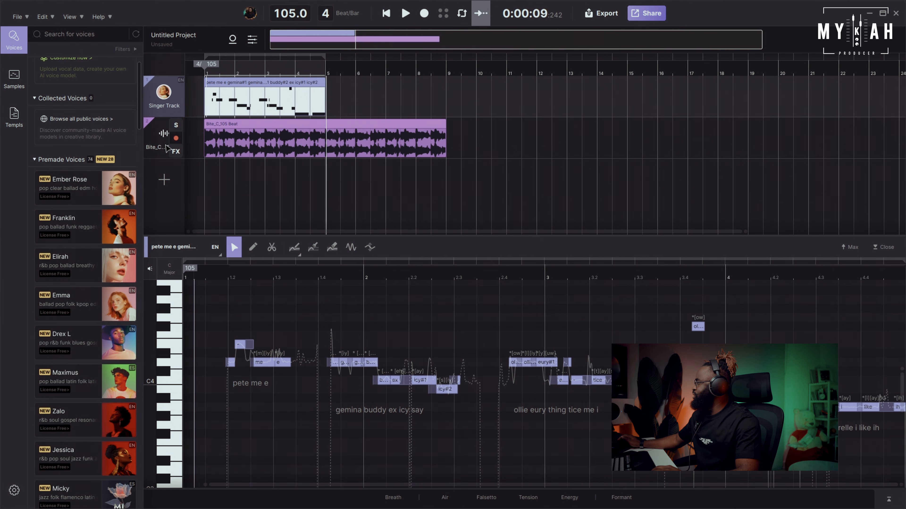
Check the beat track's volume and FX controls, close them, and play the vocal and beat together again.
click(175, 152)
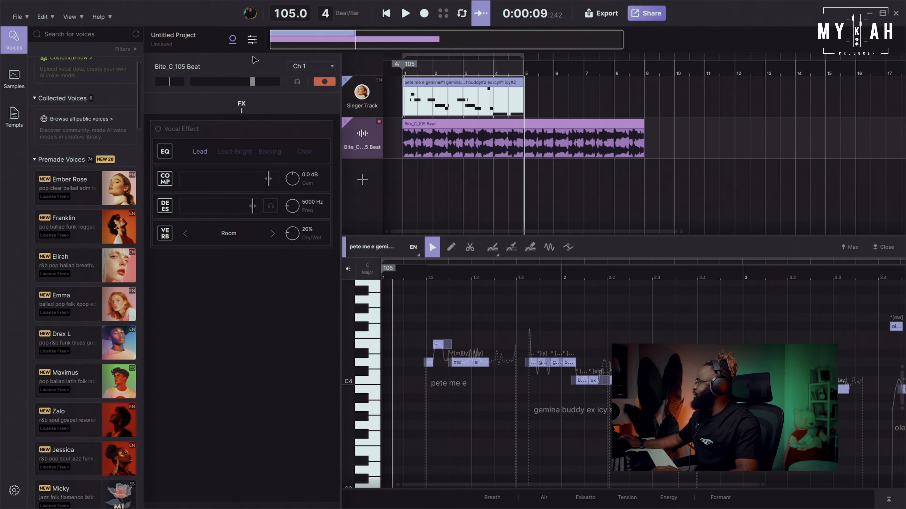
click(232, 38)
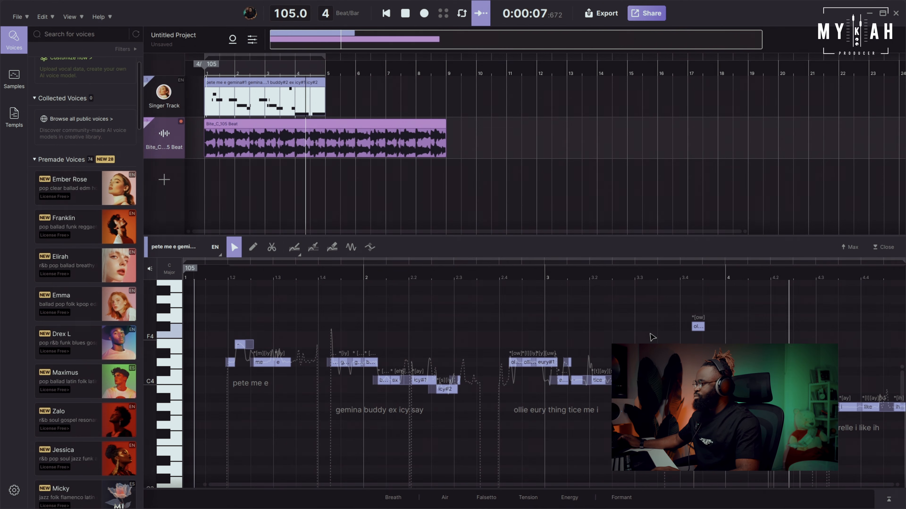
key(space)
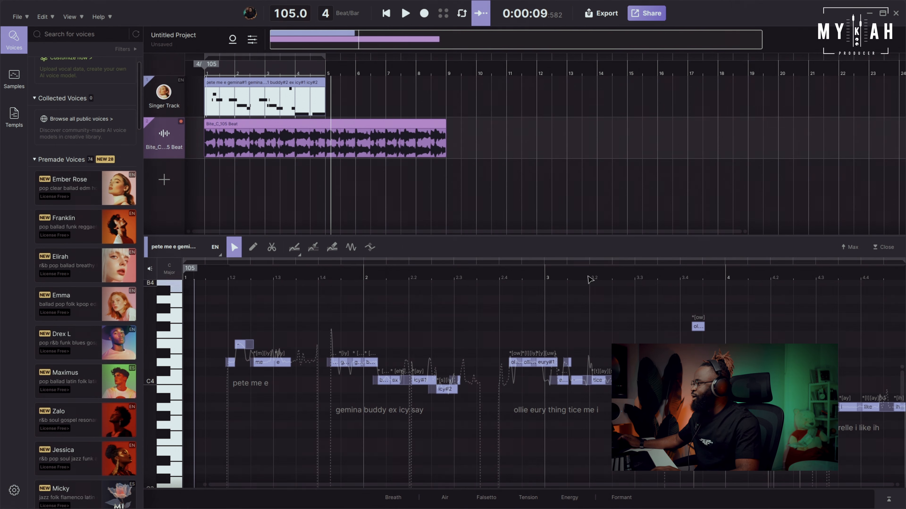
Add a vibrato to the "e" note at beat 1.3, at the end of the phrase "pete me e".
drag(895, 486, 585, 468)
drag(879, 486, 346, 430)
click(330, 272)
key(space)
key(space)
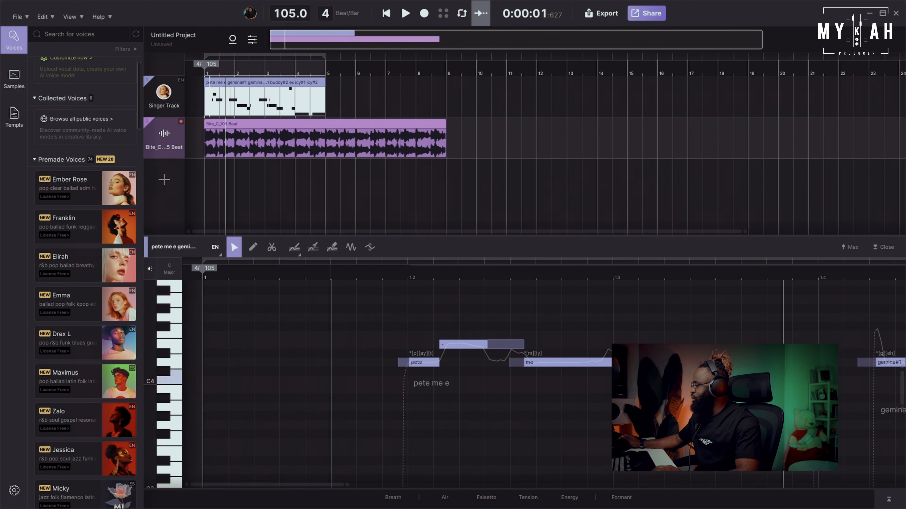
click(478, 345)
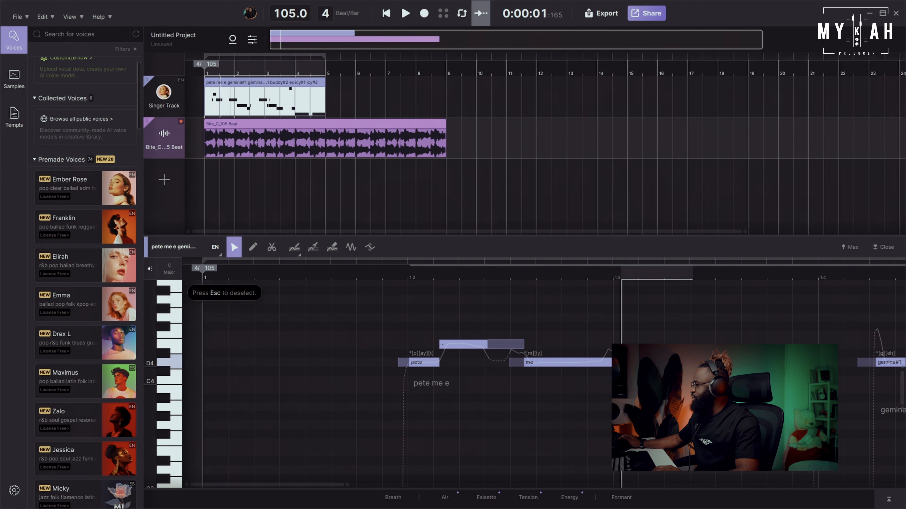
click(352, 247)
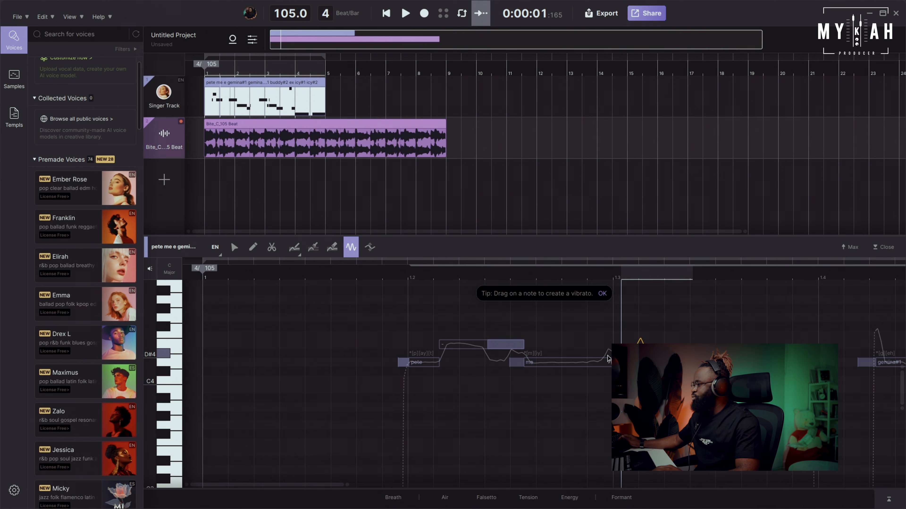
drag(609, 362, 652, 363)
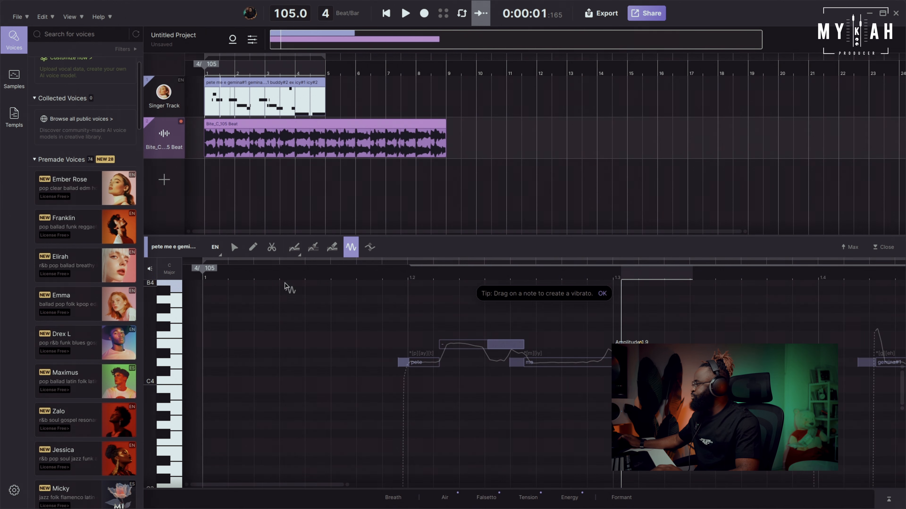
Play the clip from the start of bar 1 to hear the vibrato on the first phrase.
click(207, 281)
key(space)
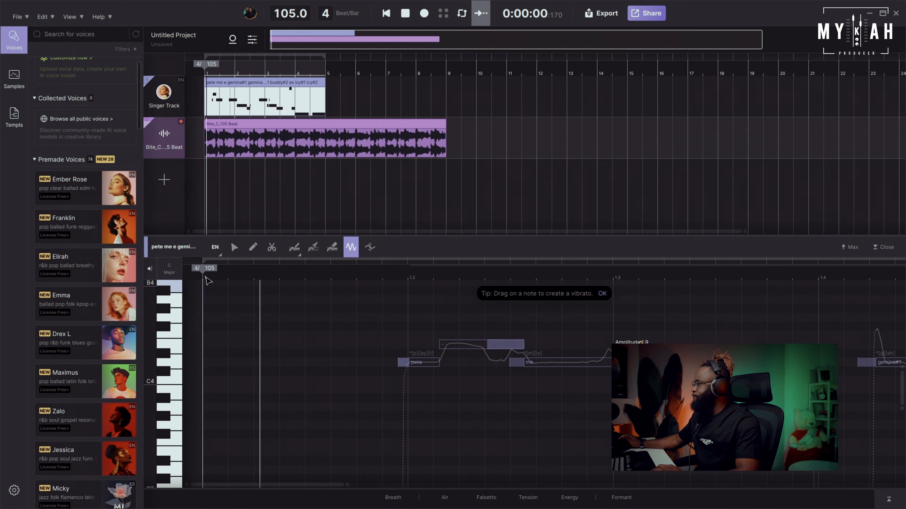
click(207, 281)
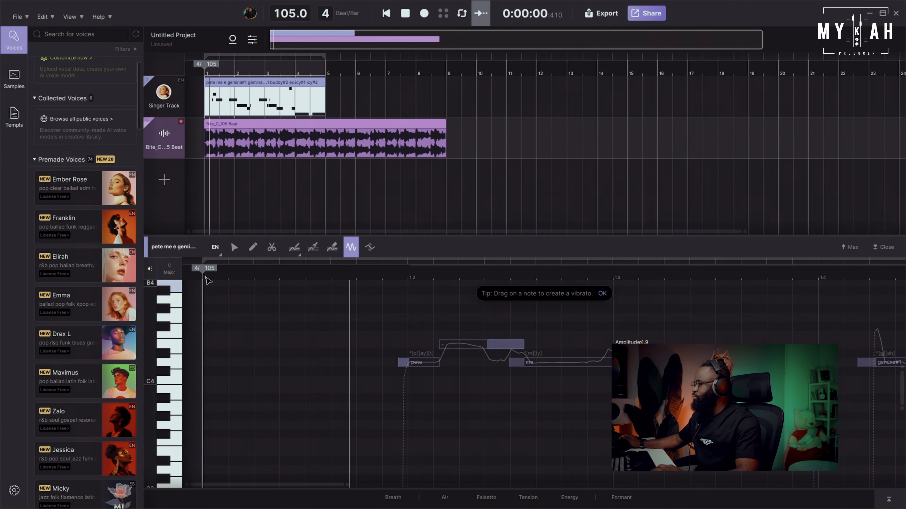
Replay the vocal with the beat from bar 1 through bar 3 to check the added vibrato in context.
click(207, 282)
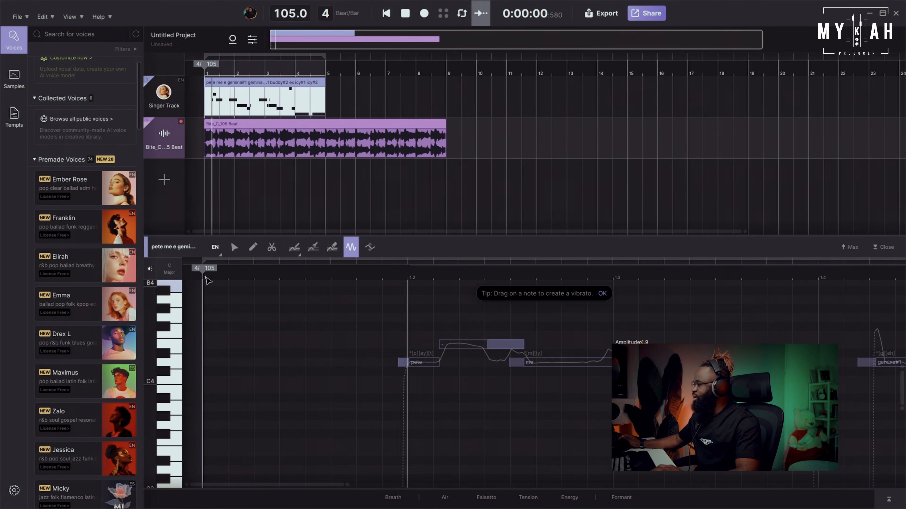
key(space)
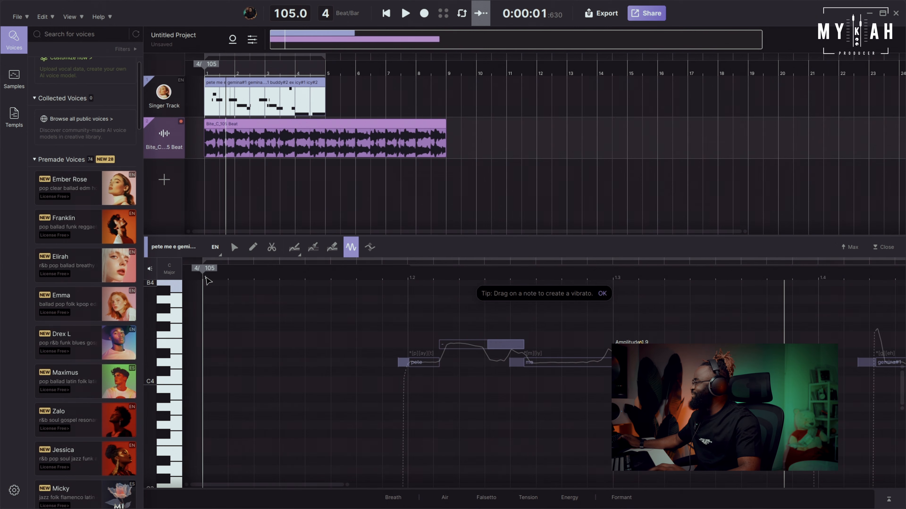
scroll(206, 278, up, 3)
click(206, 278)
key(space)
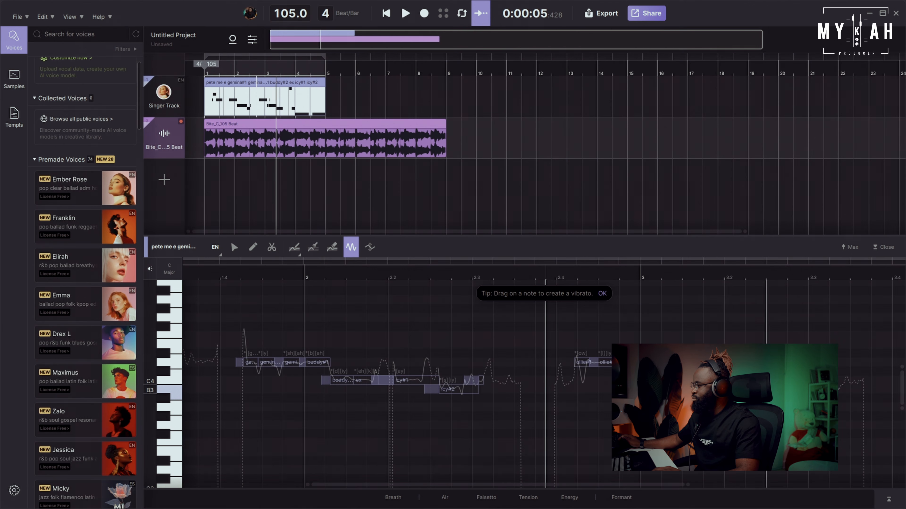
key(space)
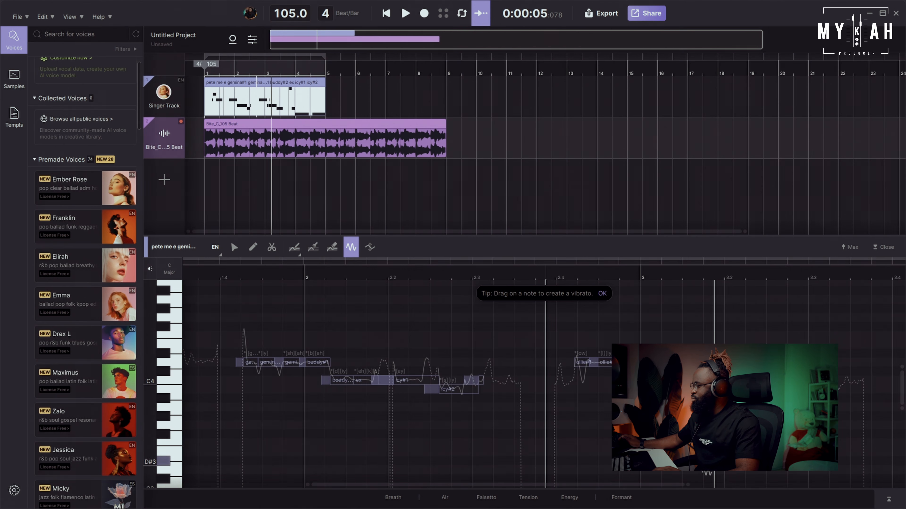
Show the vocal's editable pitch curves and play the clip from around beat 2.3 to its end.
mouse_move(689, 485)
mouse_down()
mouse_move(595, 486)
mouse_move(701, 485)
mouse_up()
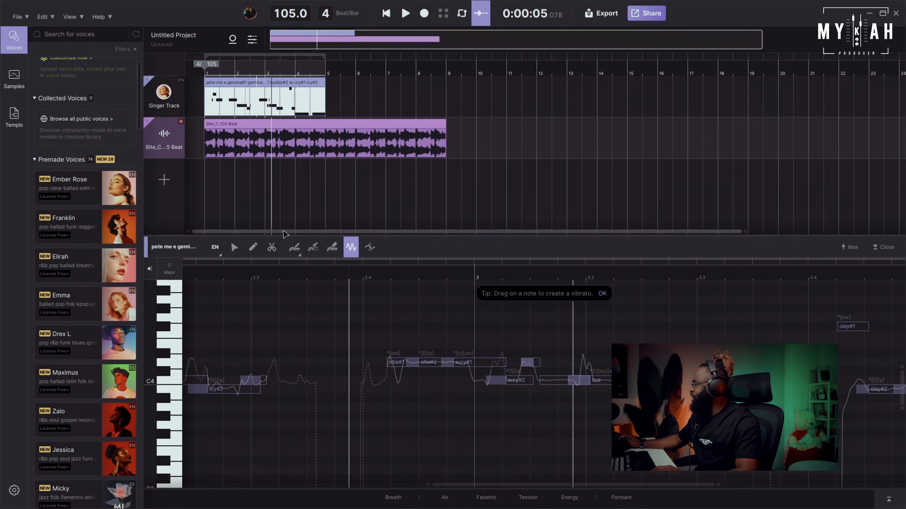
click(295, 248)
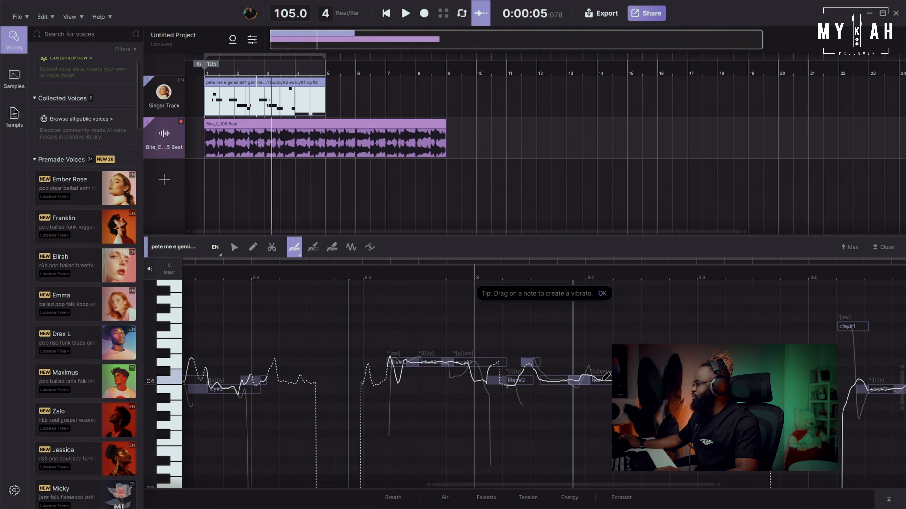
click(249, 278)
key(space)
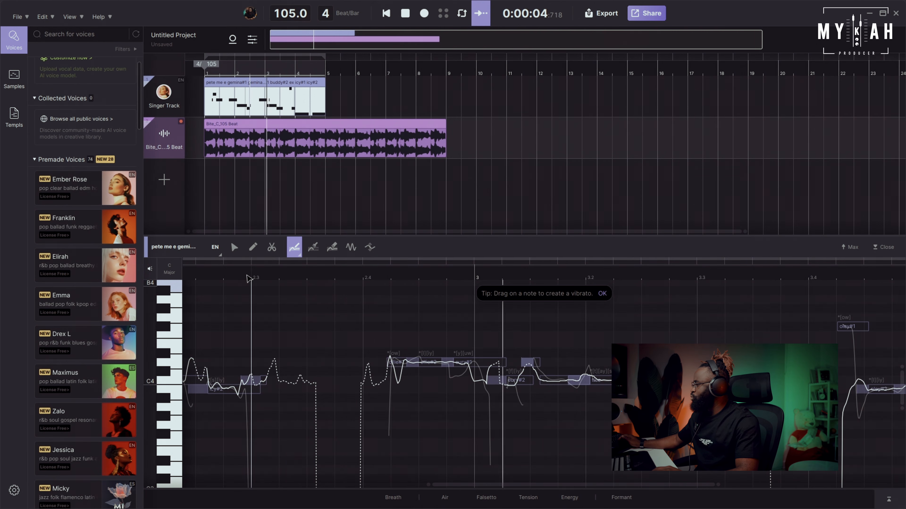
click(249, 278)
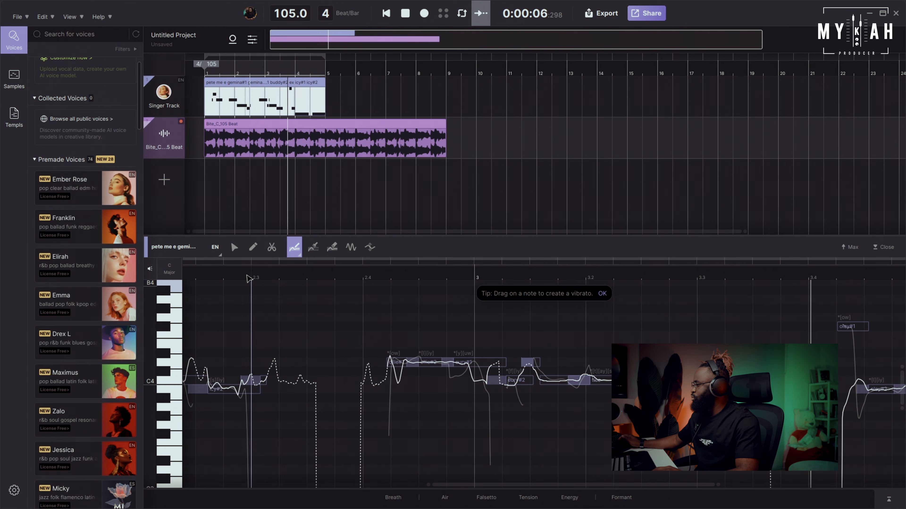
drag(528, 485, 708, 486)
key(space)
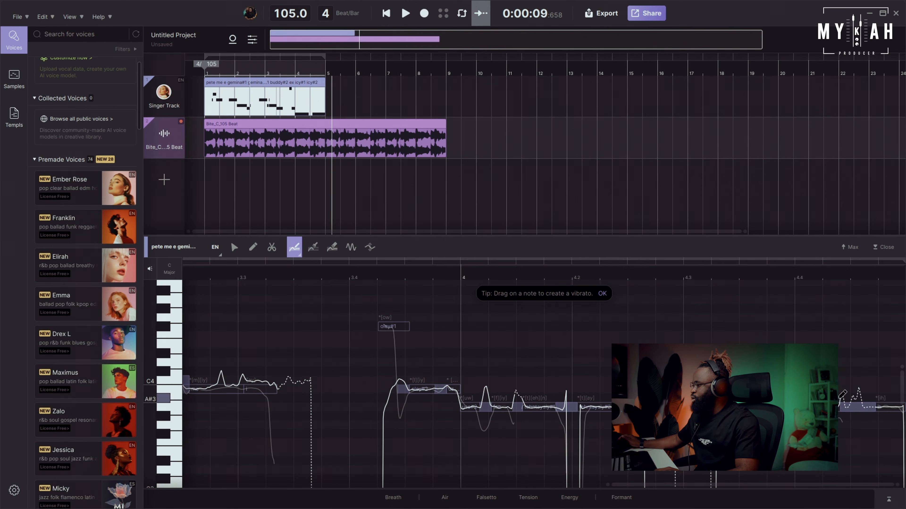
Listen to the last phrase of the clip twice, starting between beats 4.2 and 4.3.
click(657, 278)
key(space)
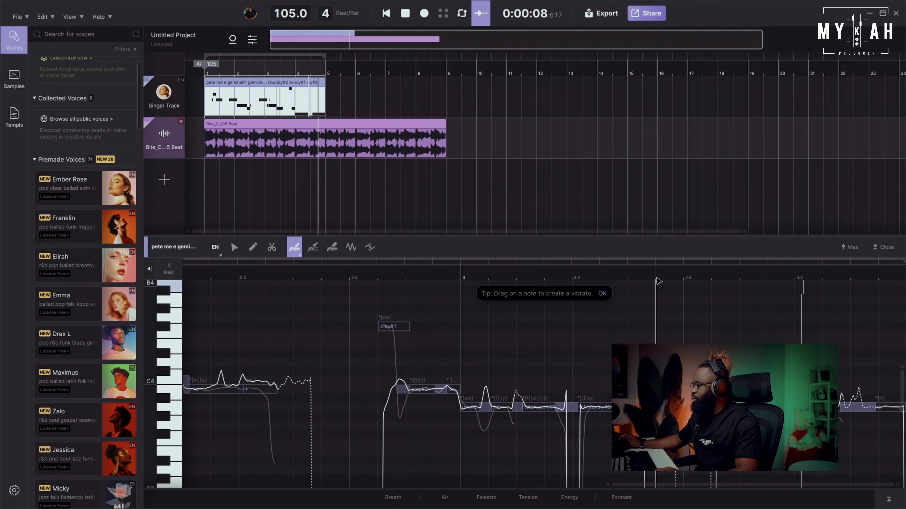
click(656, 278)
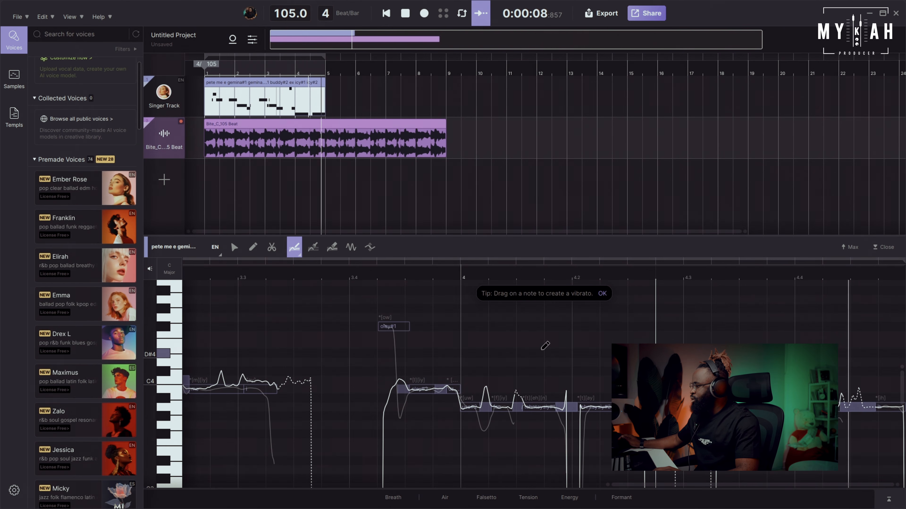
key(space)
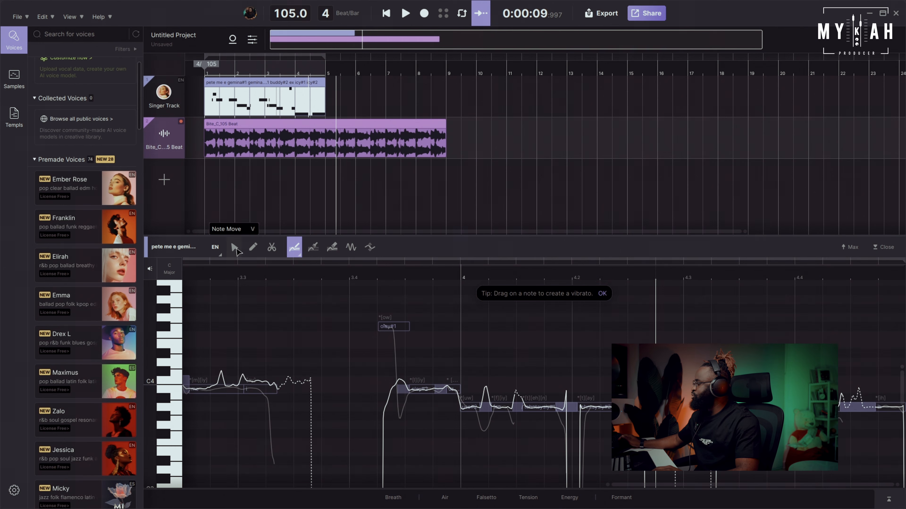
Play the full vocal with the beat from bar 1 to just before the end of bar 4.
drag(863, 486, 414, 476)
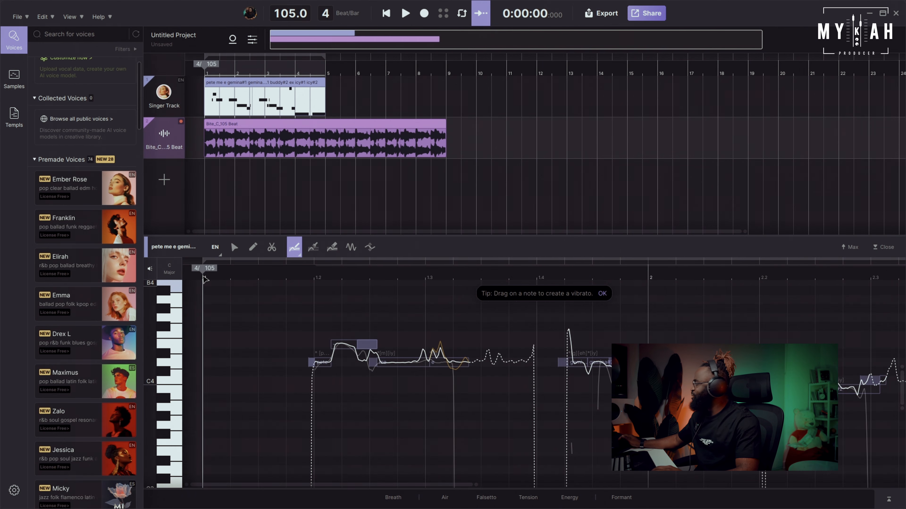
key(space)
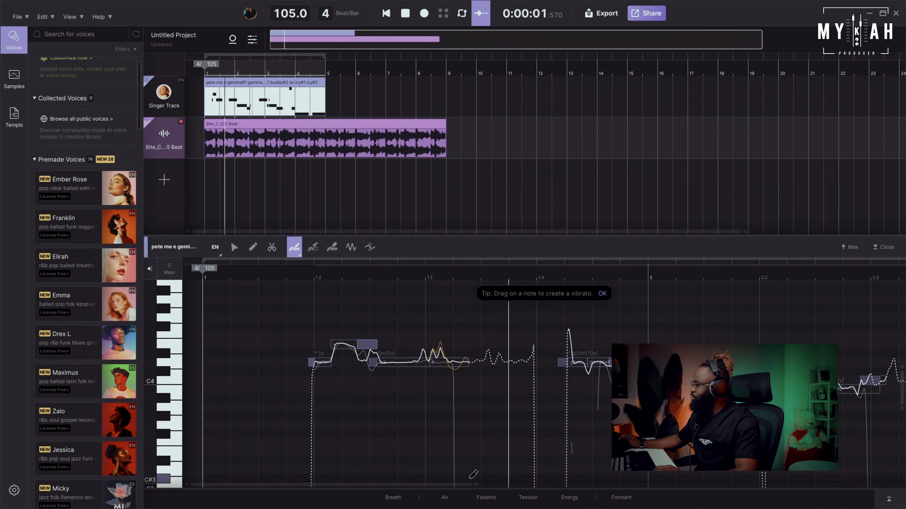
drag(477, 485, 855, 485)
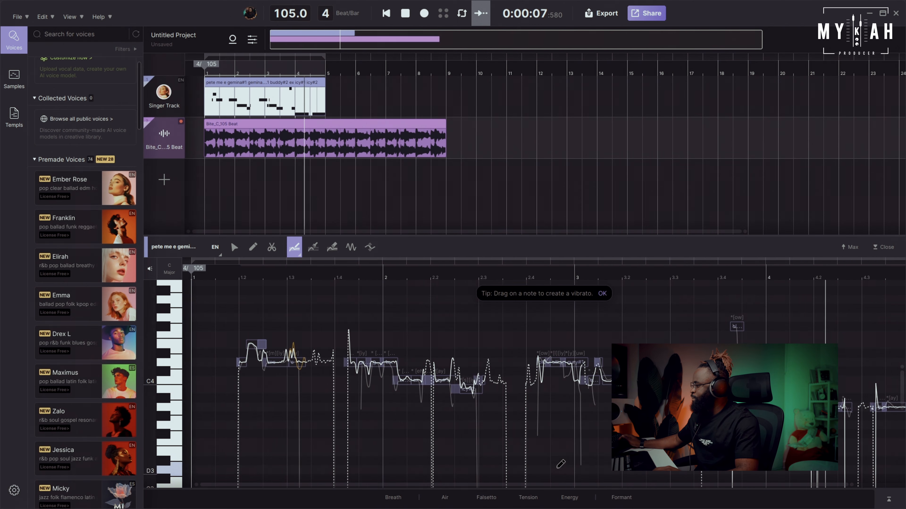
key(space)
Raise the vocal's energy by 0.18 on the opening note and also between beats 2.3 and 2.4, and listen from bar 1.
click(569, 498)
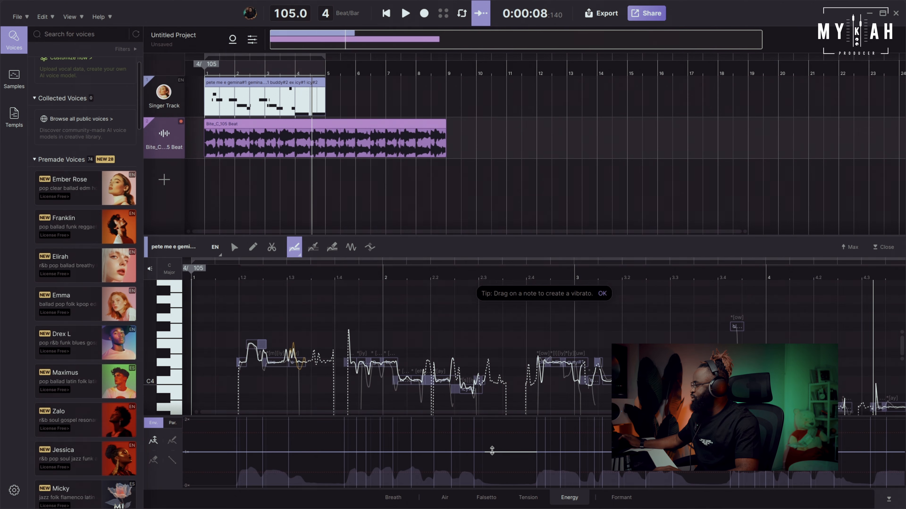
drag(501, 452, 503, 445)
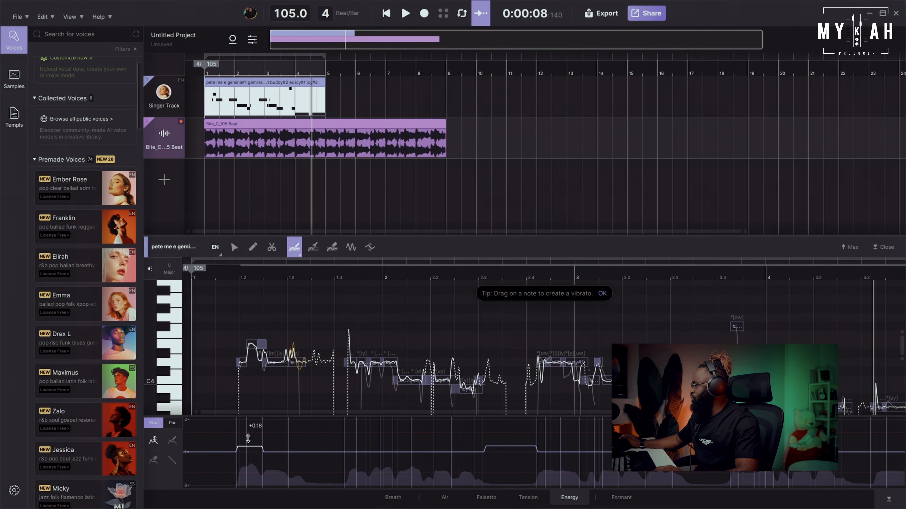
click(194, 276)
key(space)
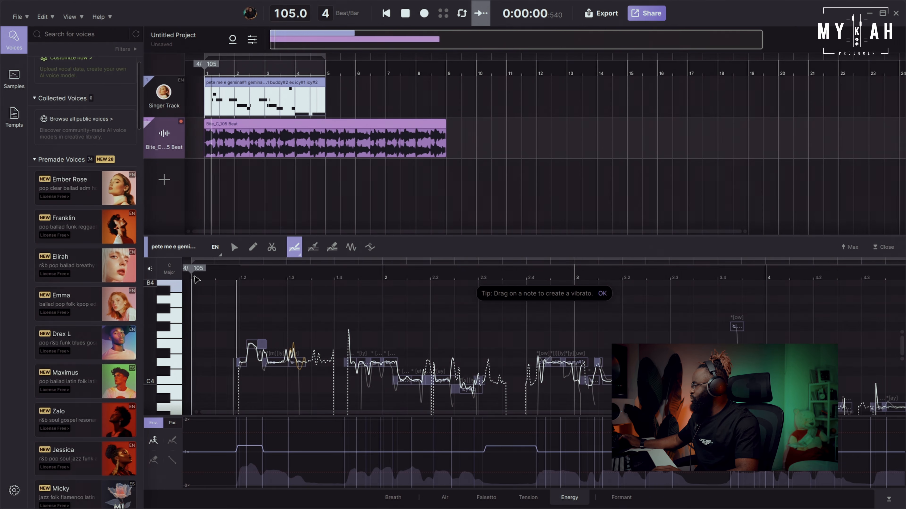
key(space)
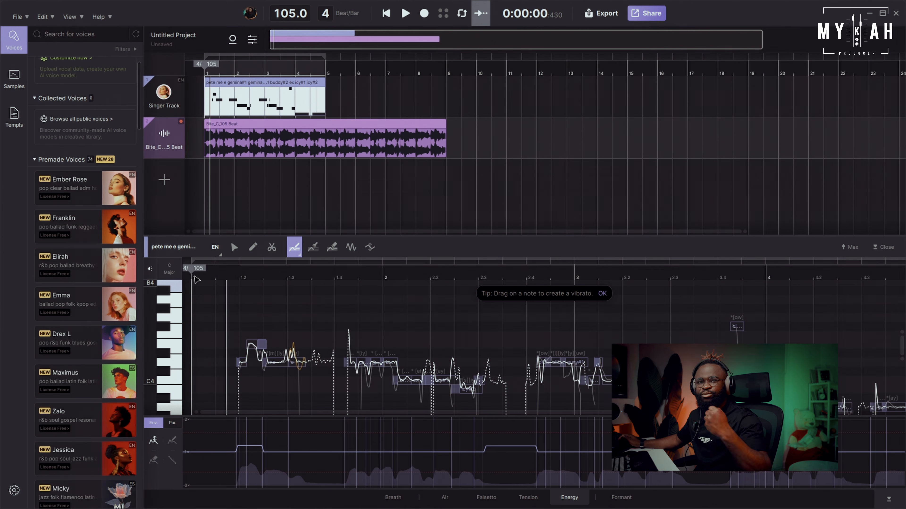
key(space)
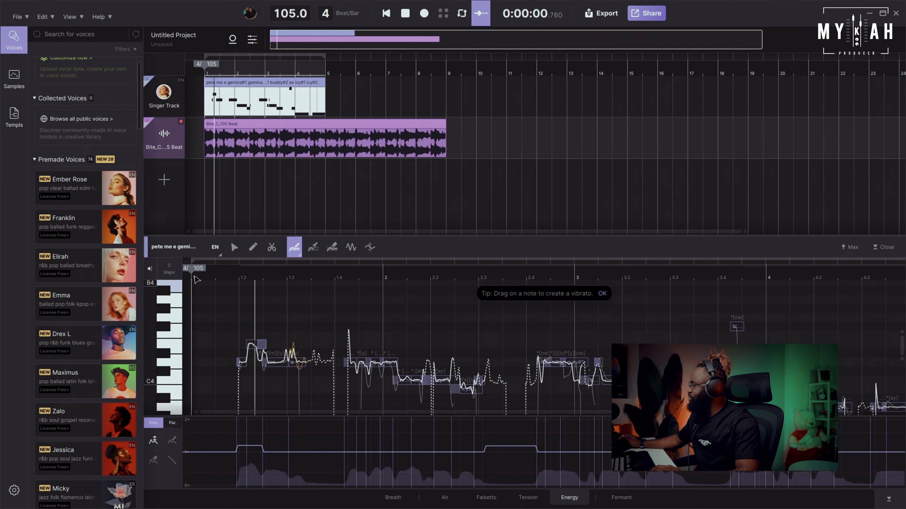
Close the energy curve and turn the singer track into a choir track with 5 voices.
click(234, 249)
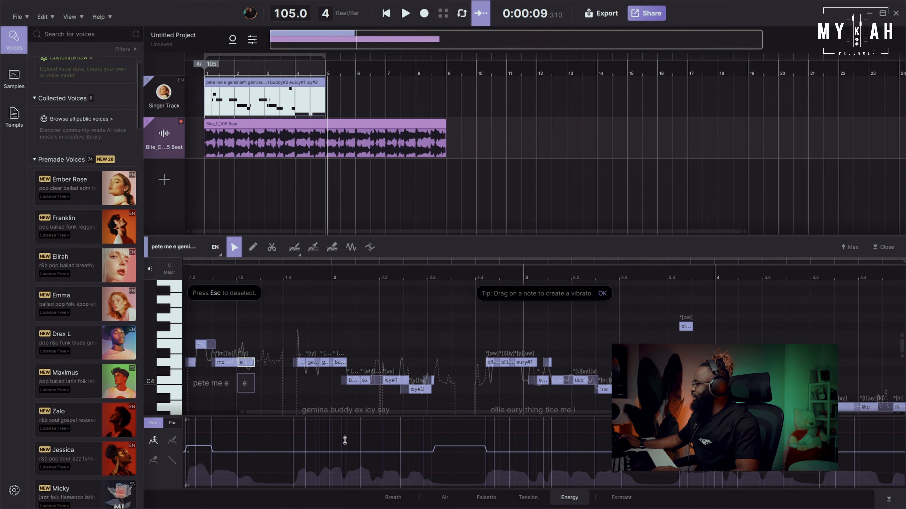
click(573, 500)
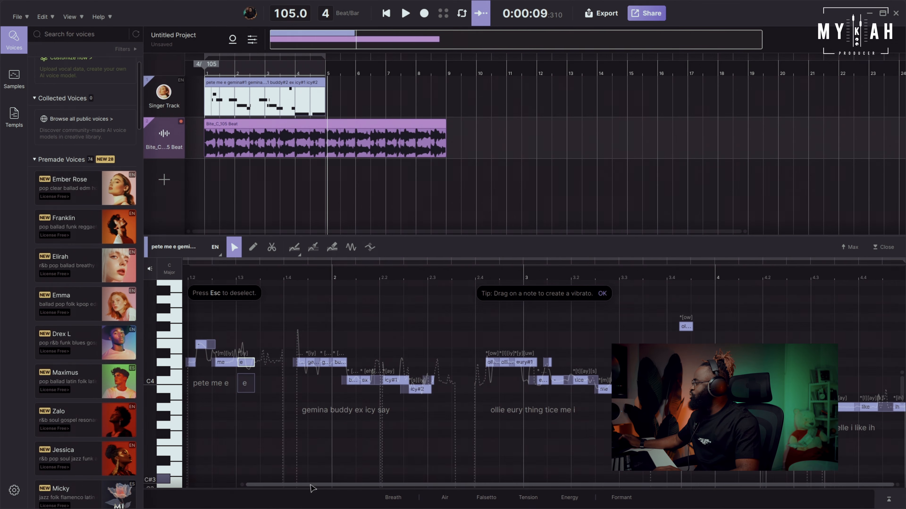
drag(312, 486, 236, 483)
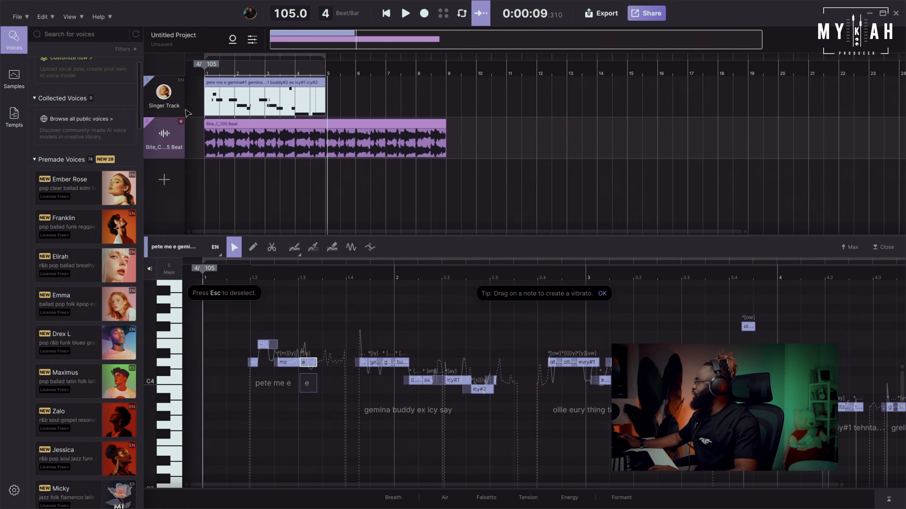
right_click(162, 112)
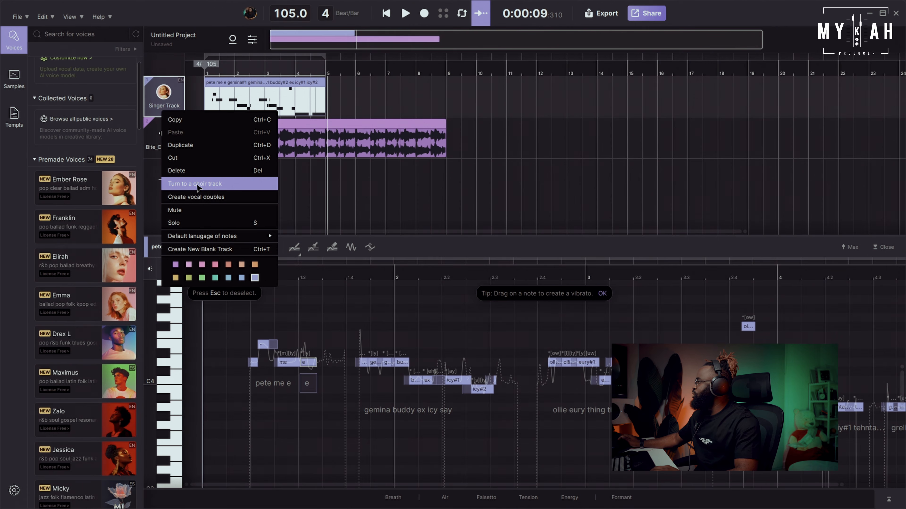
click(215, 184)
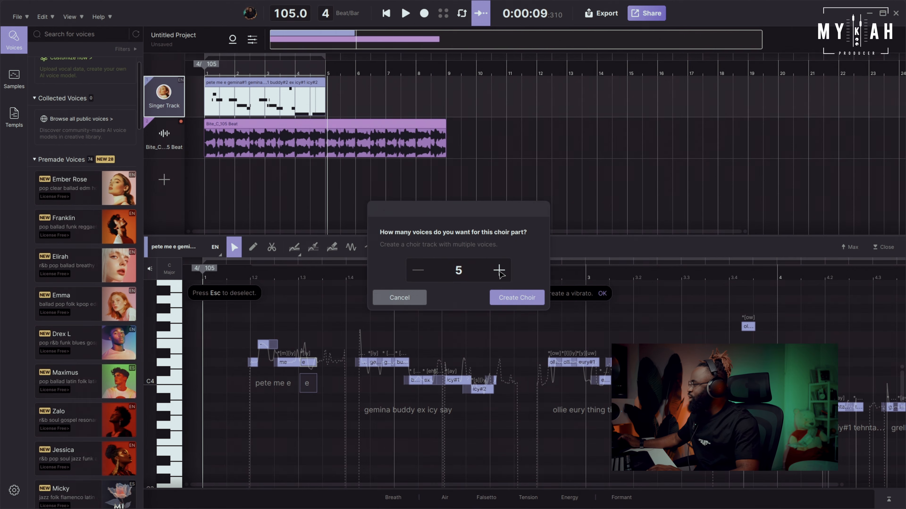
click(492, 297)
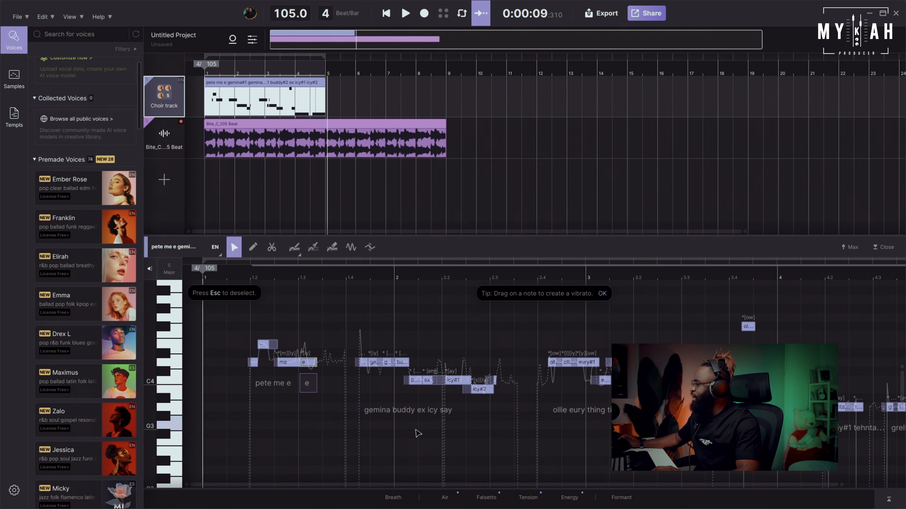
Render and play the five-voice choir with the beat from bar 1 into bar 3.
click(203, 277)
key(space)
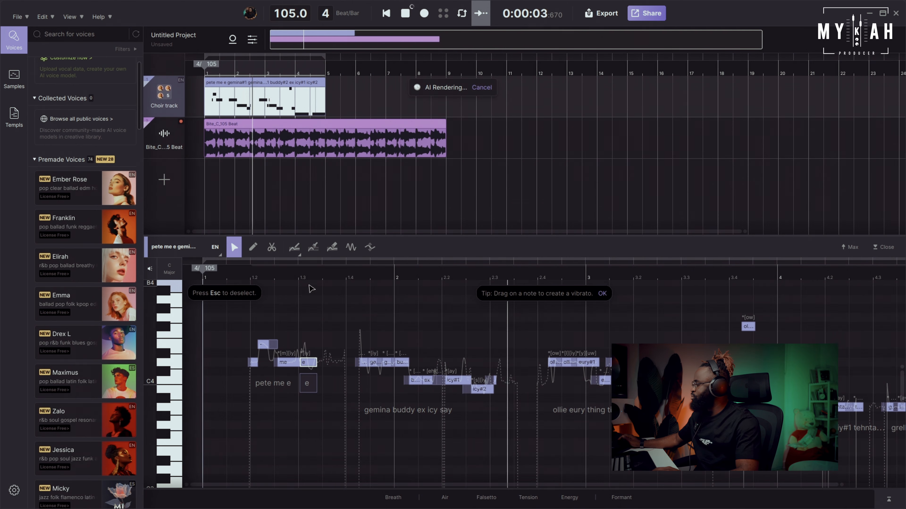
key(space)
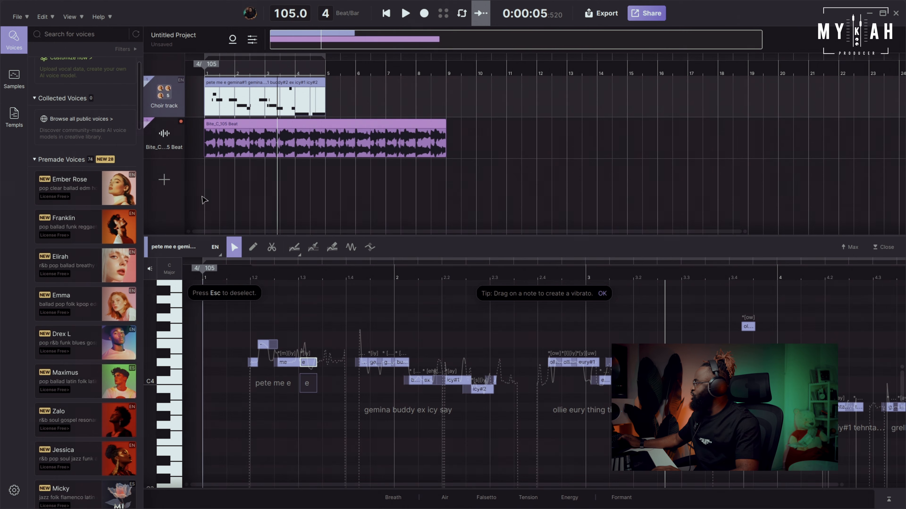
Check the mixer levels and the choir track's vocal effects, and play the clip from bar 1.
click(252, 40)
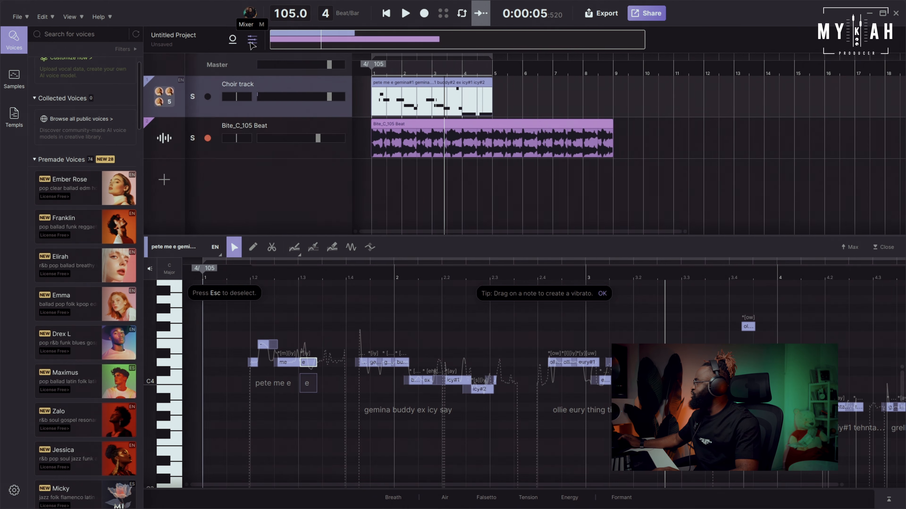
click(252, 40)
click(176, 104)
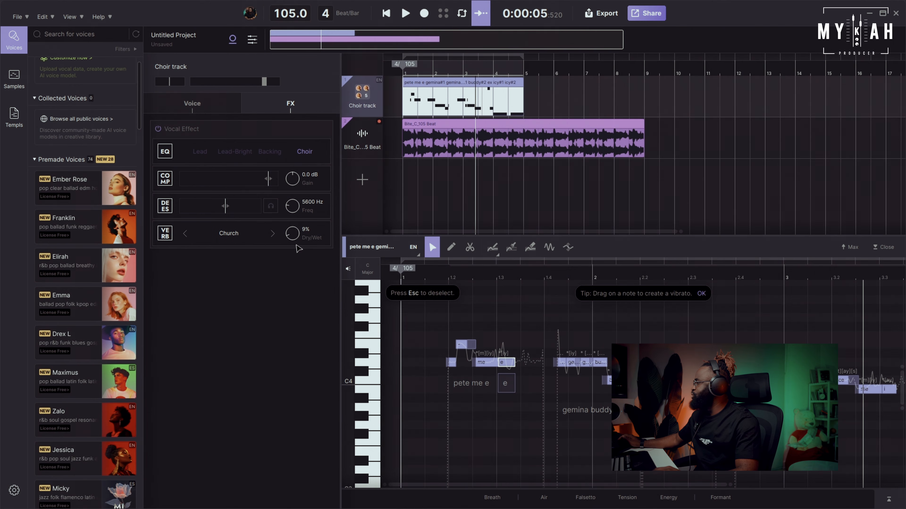
click(399, 279)
key(space)
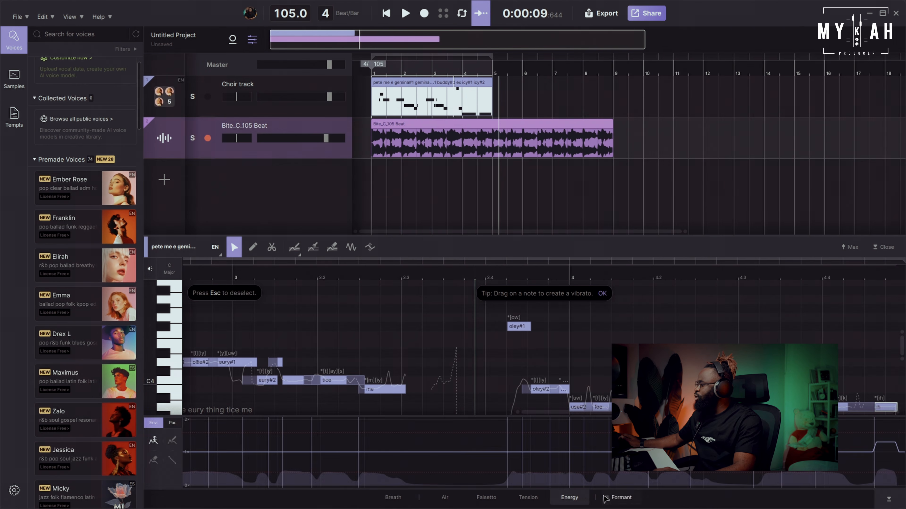
Close the energy curve and add the premade voice Franklin to the choir track's voices.
click(573, 500)
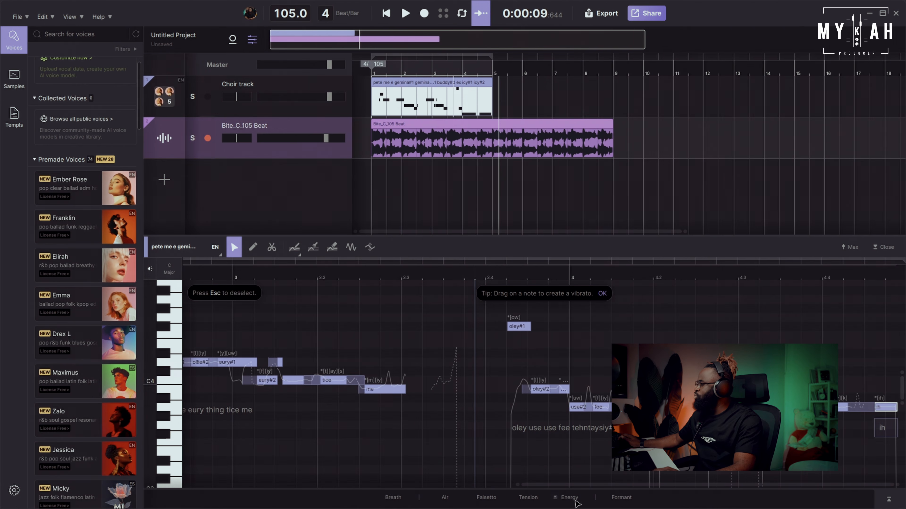
click(170, 103)
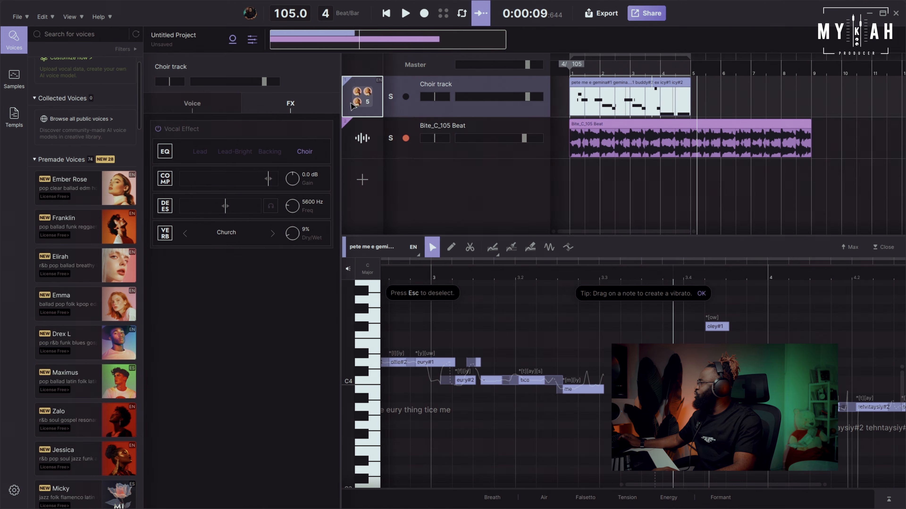
click(195, 103)
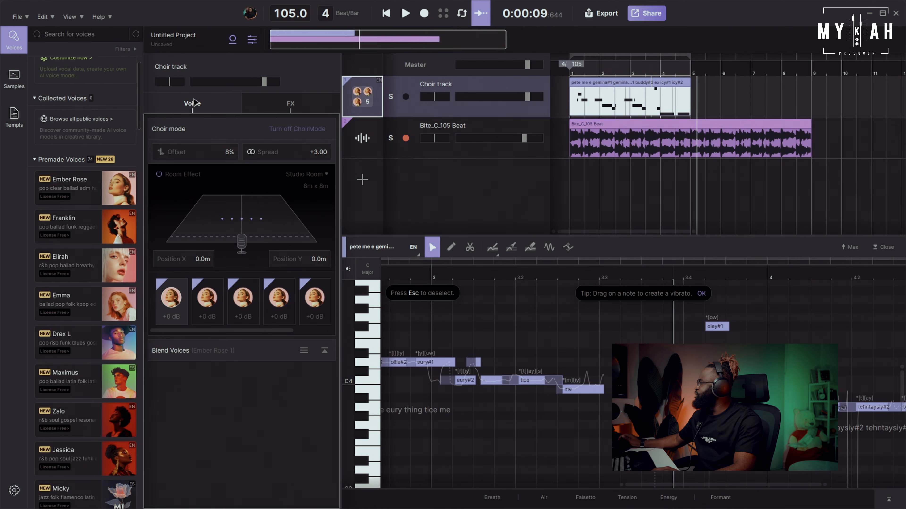
drag(68, 225, 187, 309)
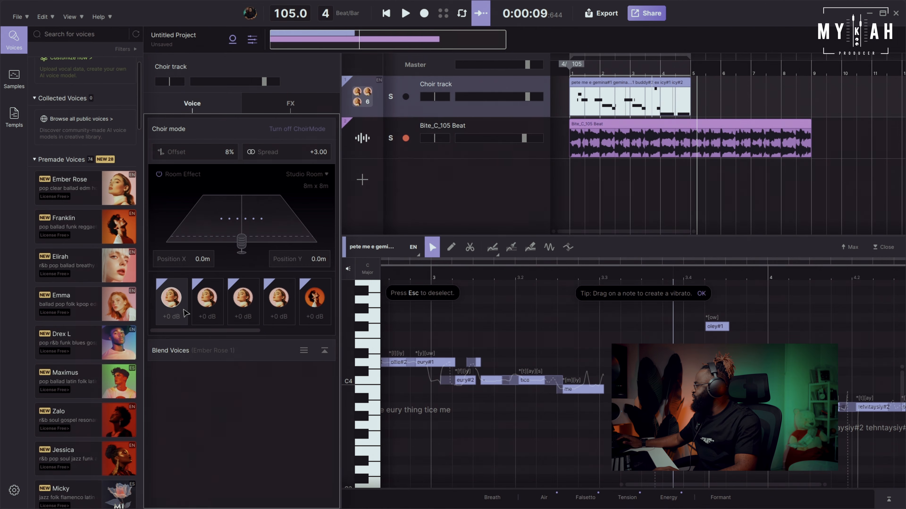
Remove two of the duplicate Ember Rose voices from the choir and add the premade voice Jessica.
click(172, 306)
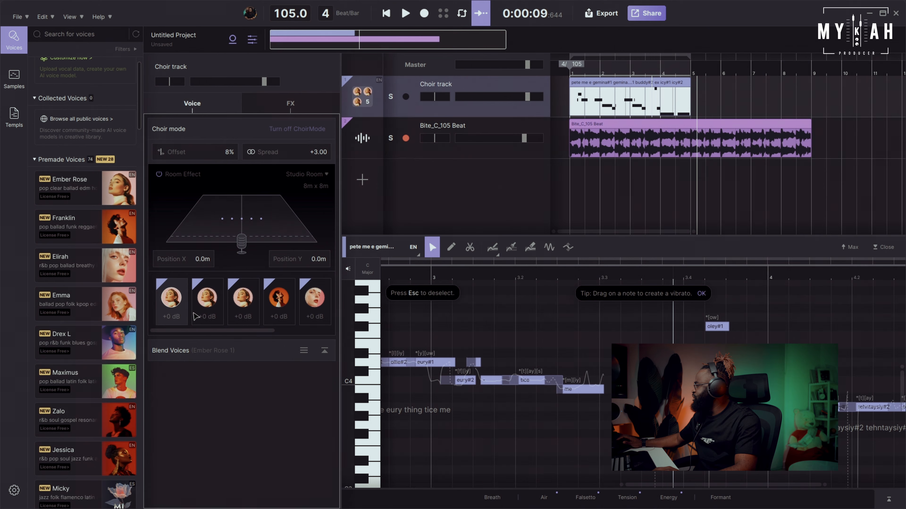
click(172, 305)
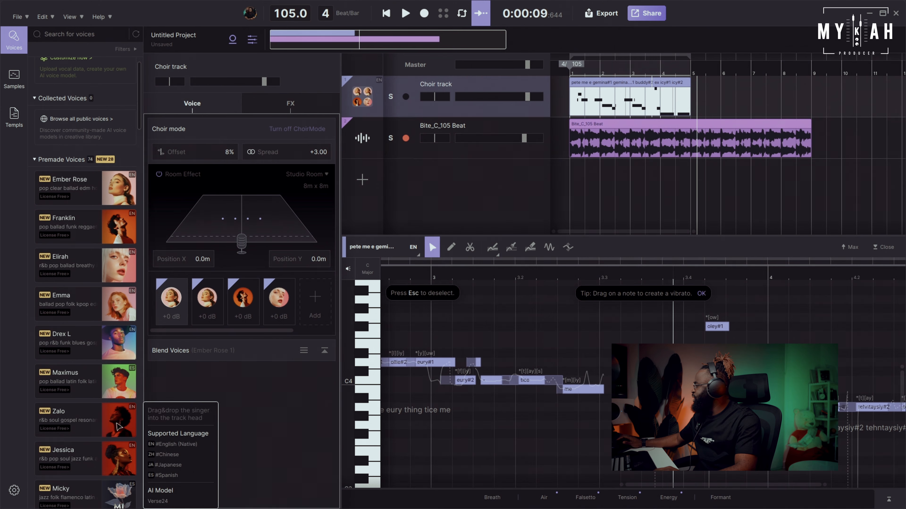
drag(114, 464, 303, 304)
drag(266, 334, 193, 333)
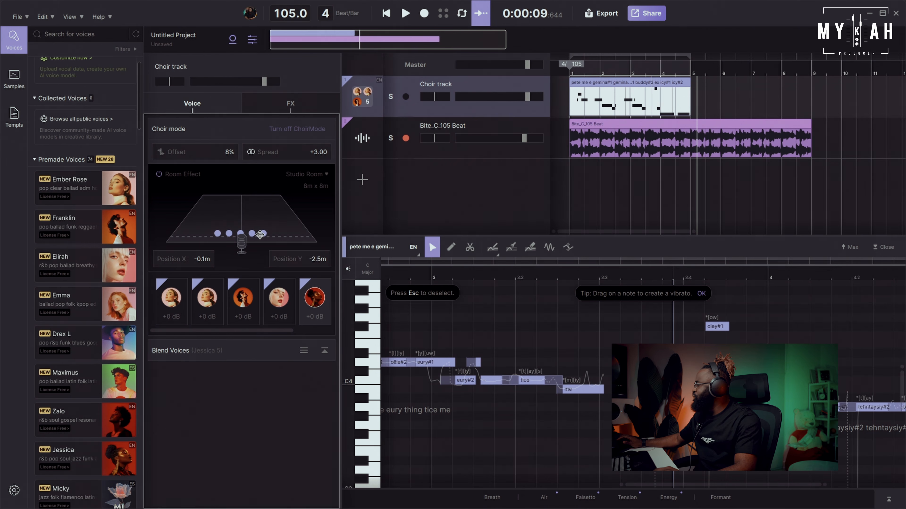
Place the choir voices at X -2.2 m, Y 1.2 m in the room and play the choir with the beat from bar 1.
drag(262, 226, 261, 219)
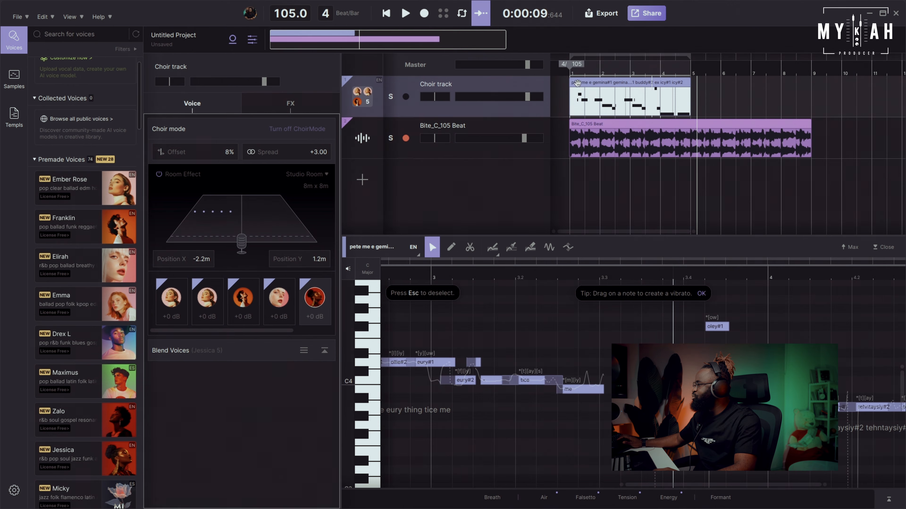
click(572, 74)
key(space)
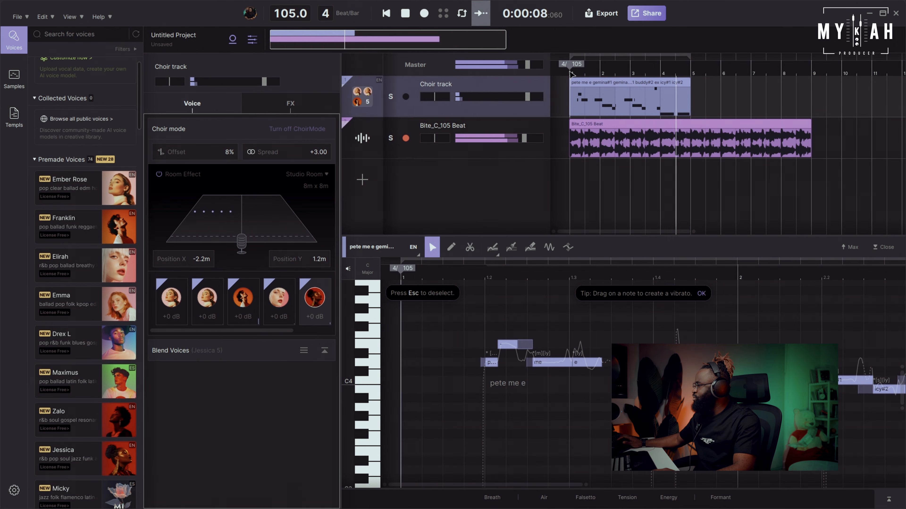
key(space)
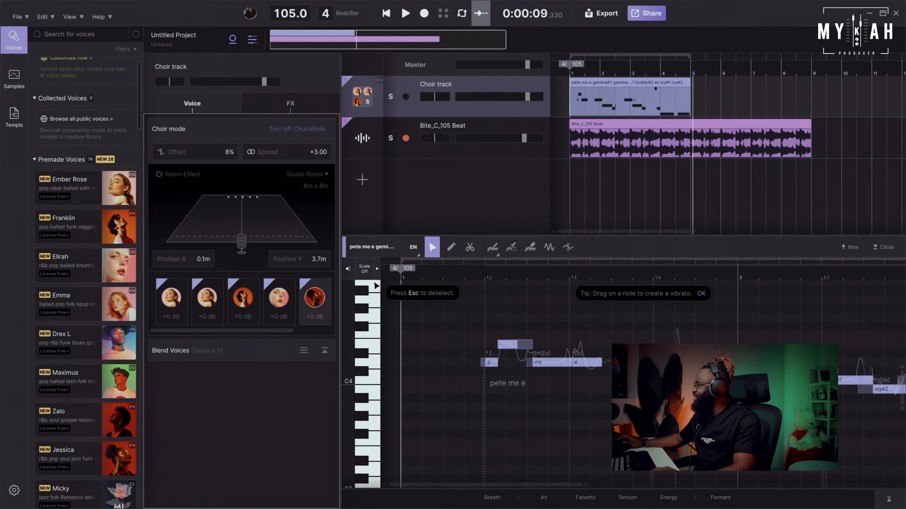
Play the choir with the beat from bar 1 with the voices placed at X 0.1 m, Y 3.7 m in the room.
key(space)
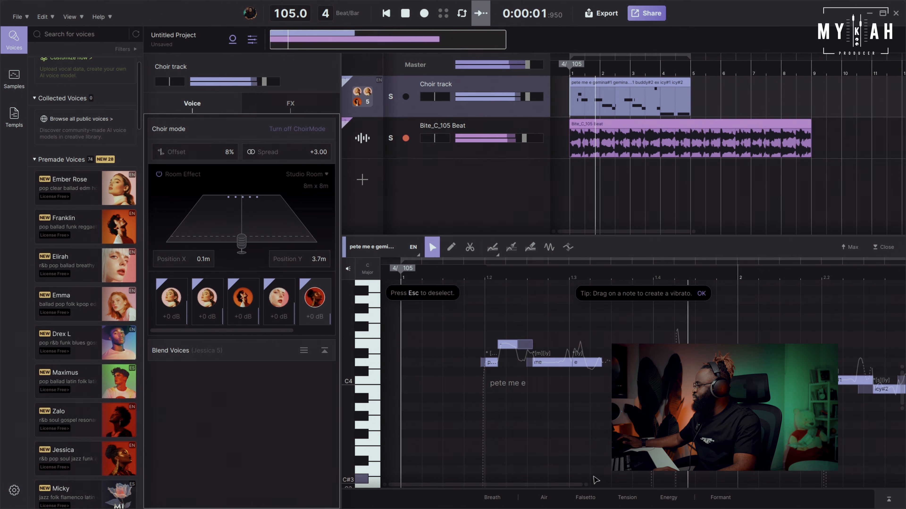
drag(586, 485, 871, 485)
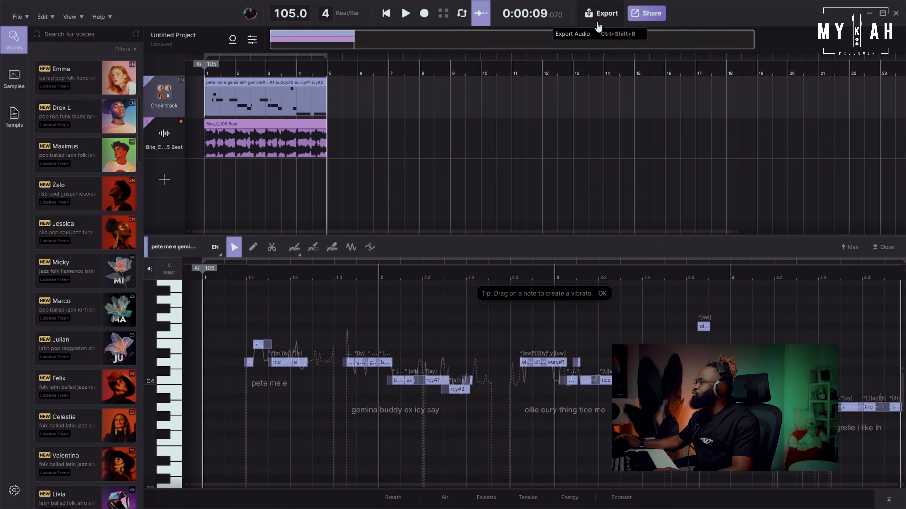
Review the audio export settings for track, range, channels, format, sample rate and bit depth, and close them without exporting.
click(607, 19)
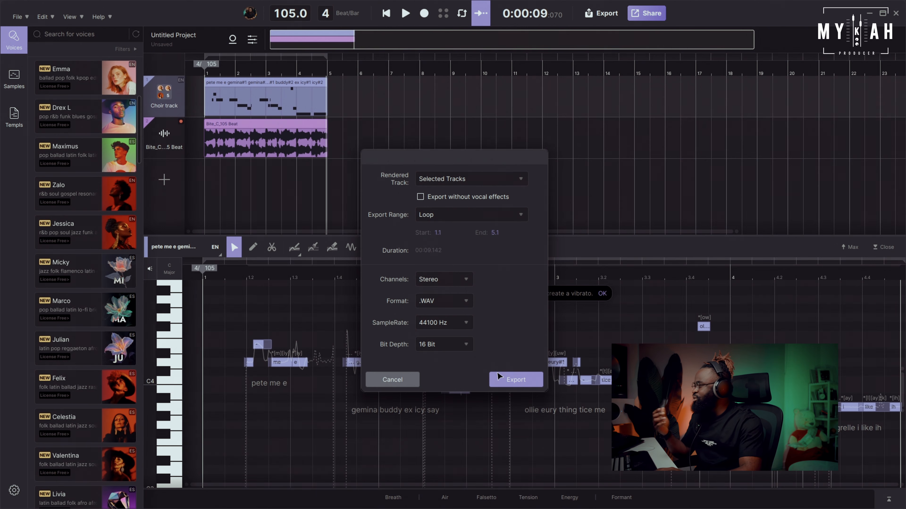
click(408, 383)
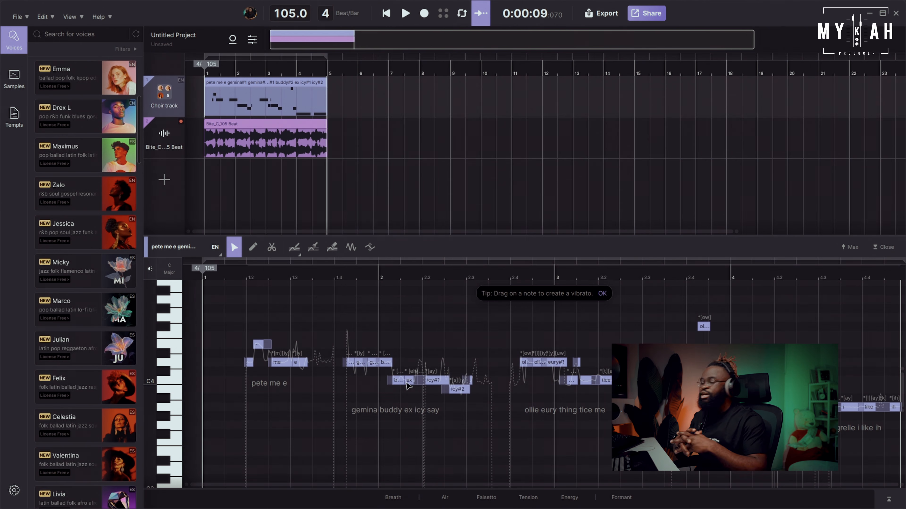